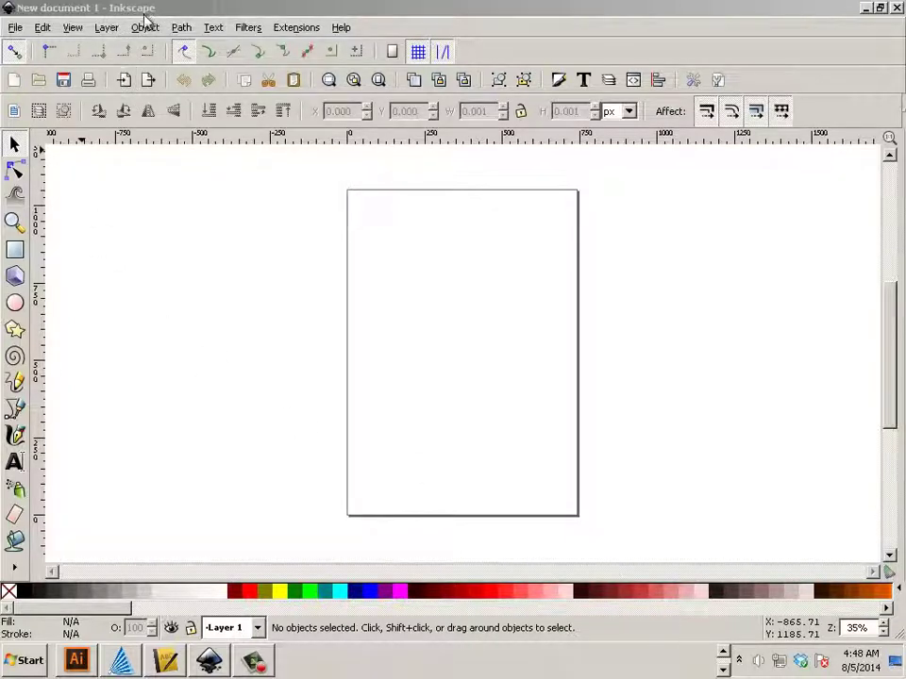
Leave Inkscape's blank document and bring the GIMP window to the front from the taskbar.
click(722, 668)
click(608, 661)
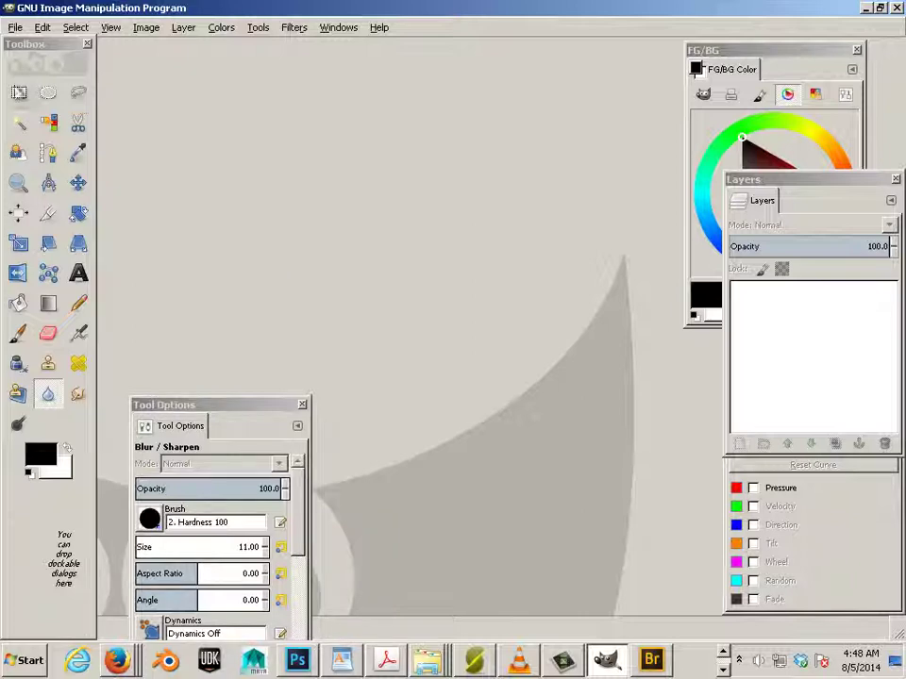
Create a new 256×256 px GIMP image with a white background fill.
click(16, 28)
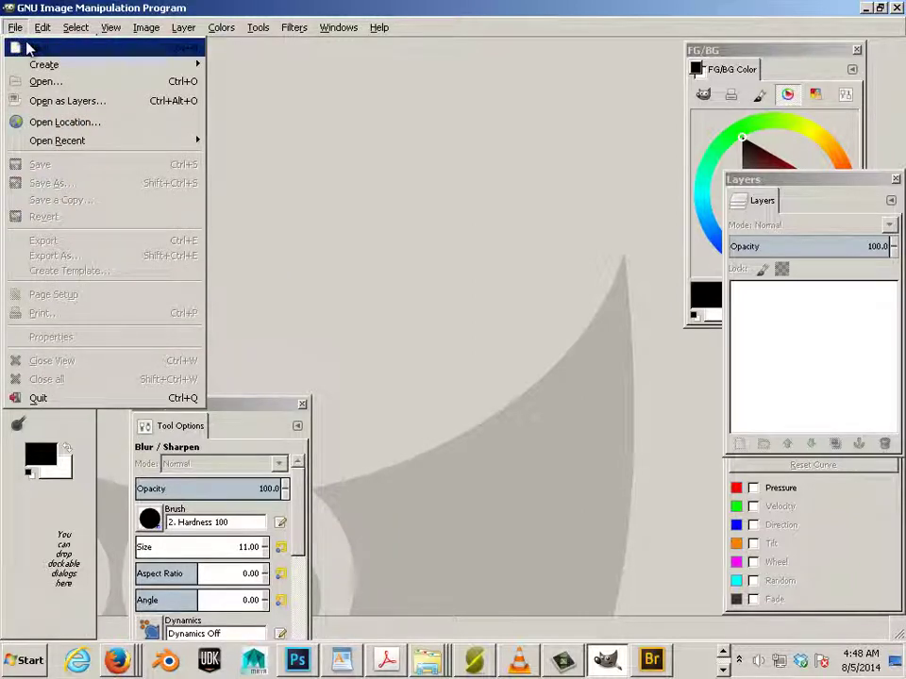
click(29, 47)
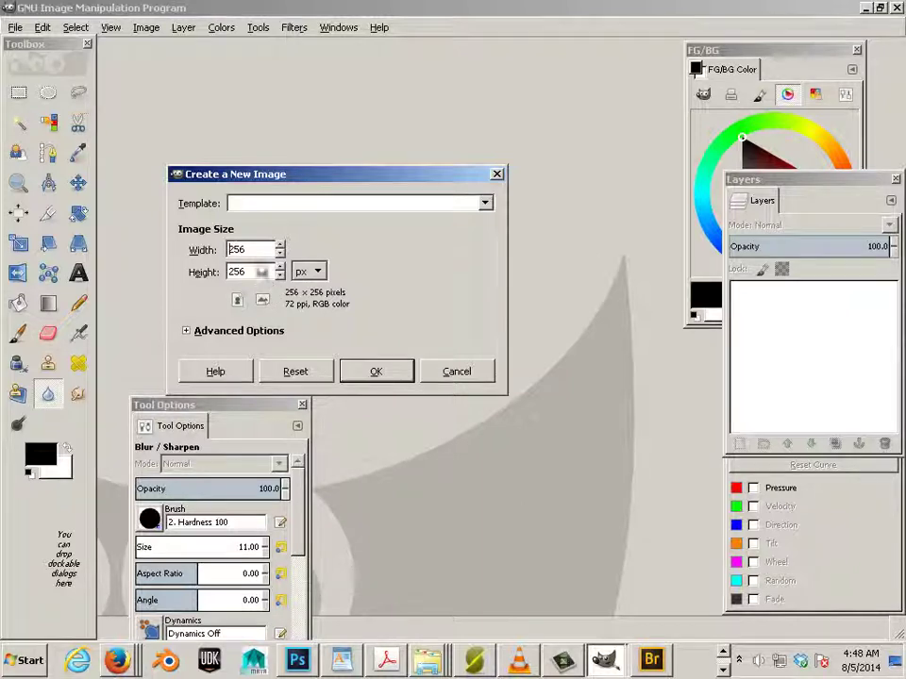
click(186, 331)
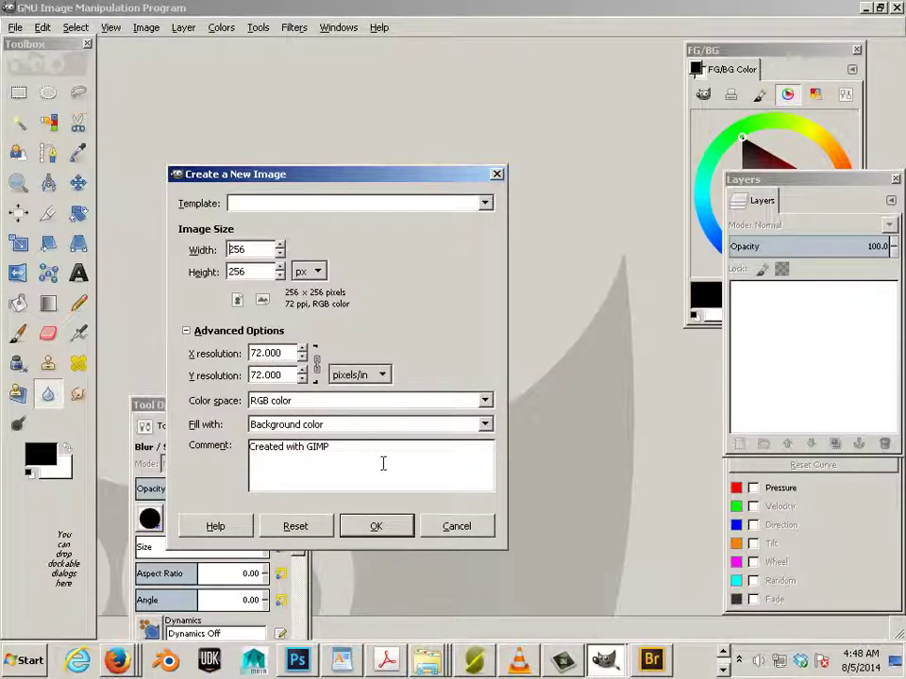
click(375, 527)
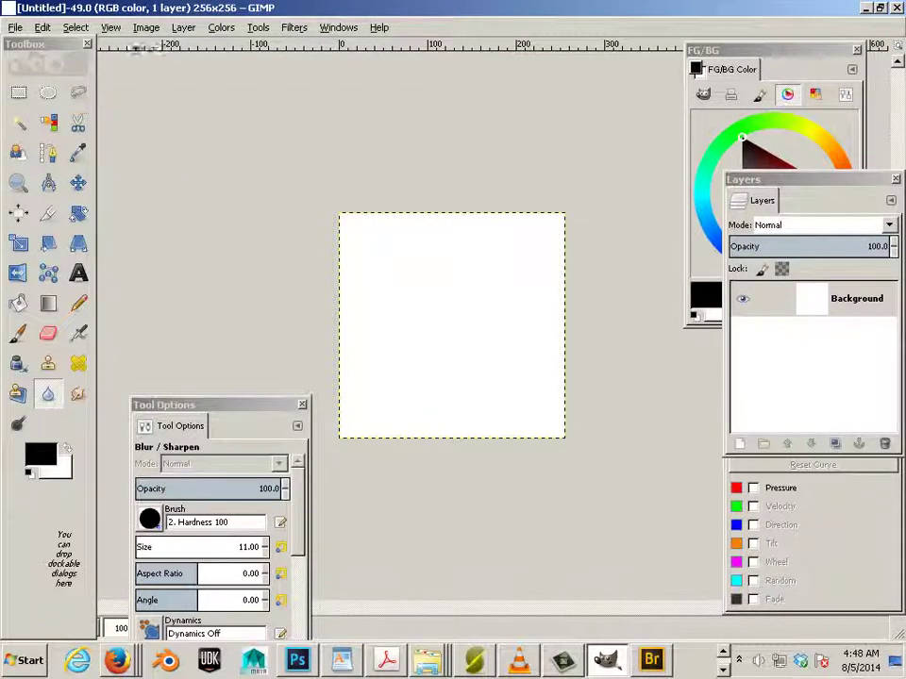
click(146, 31)
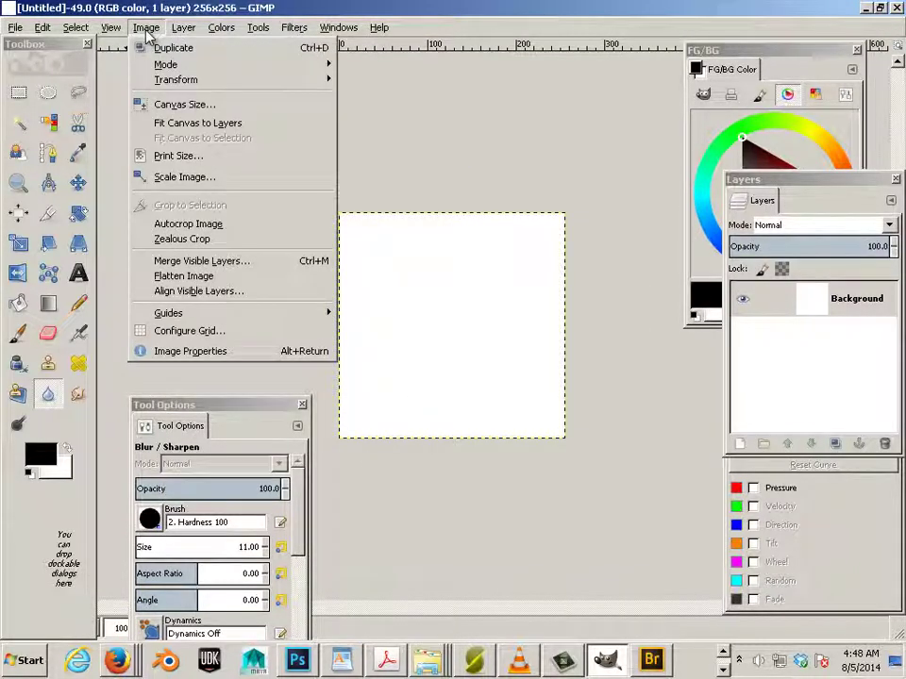
click(199, 178)
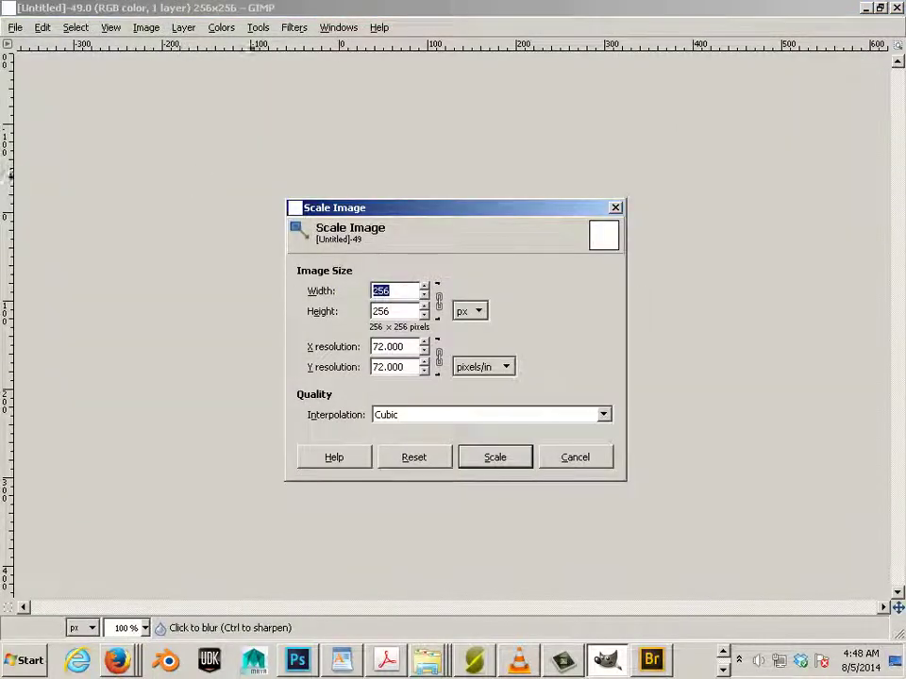
click(468, 313)
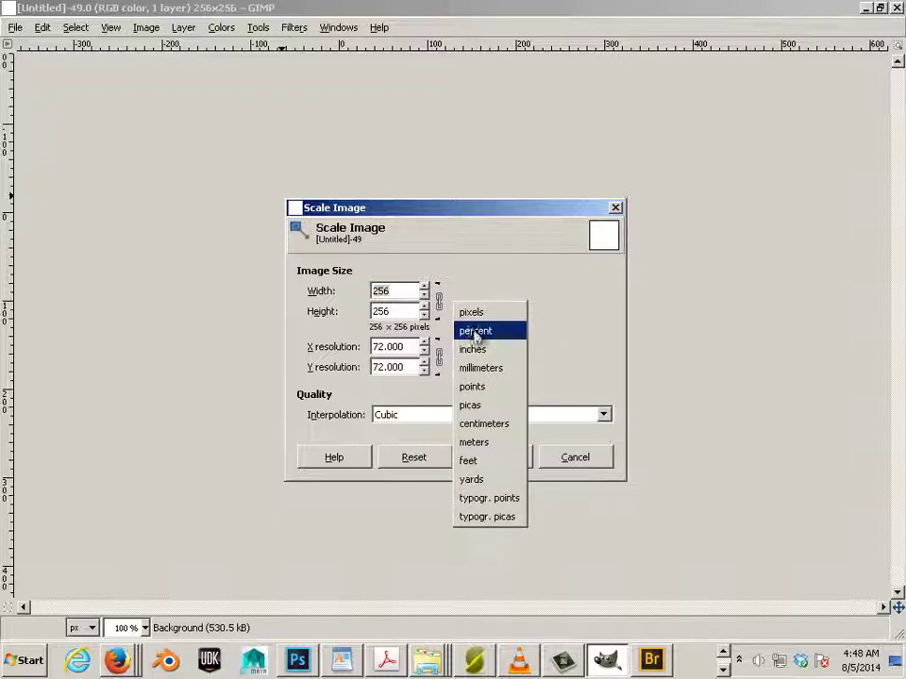
click(480, 351)
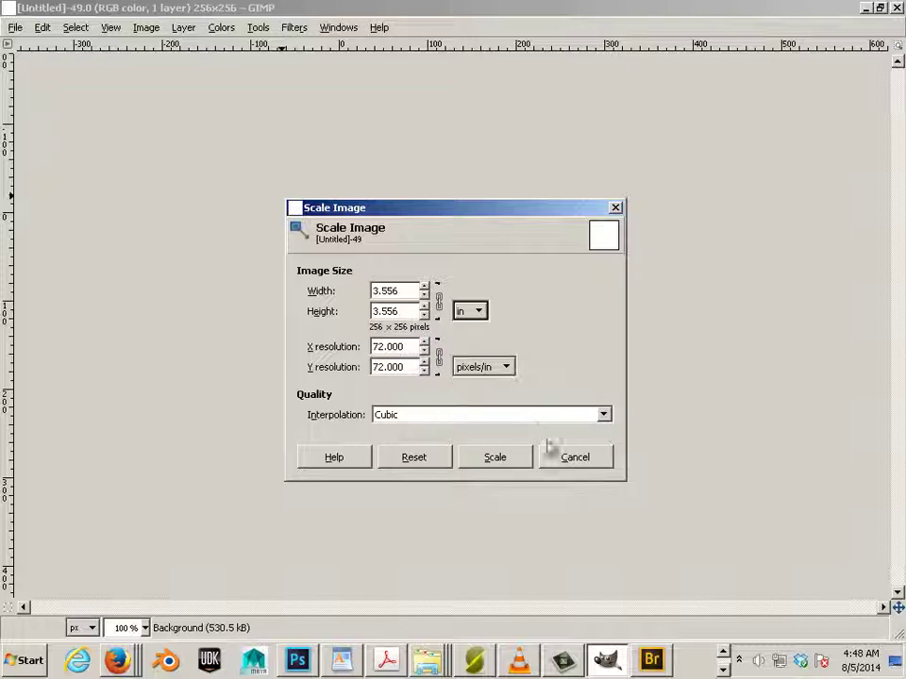
click(572, 461)
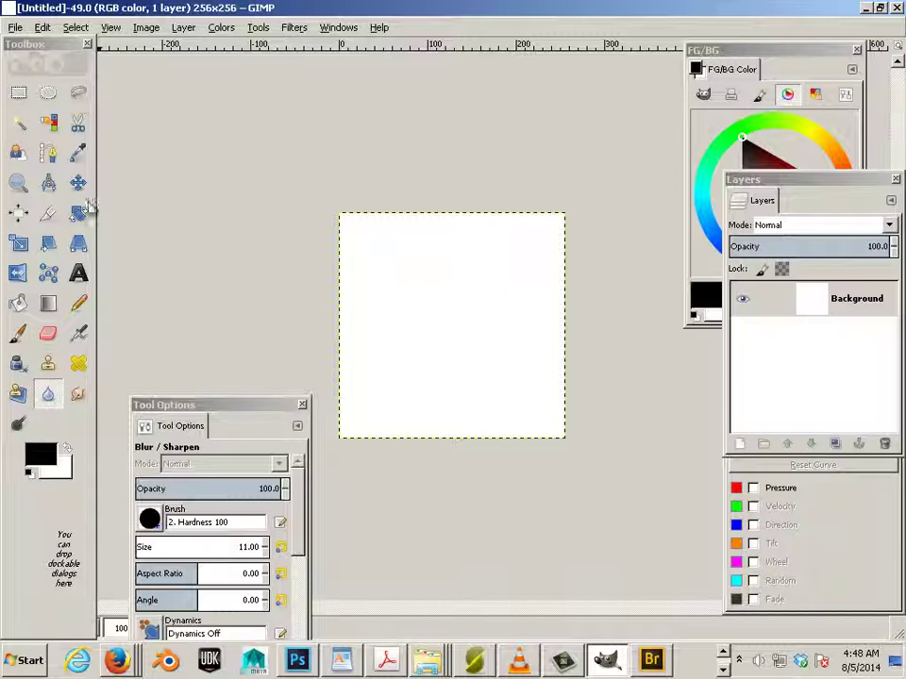
With the Ink tool, paint a tilde stroke, a curved vertical stem with a curl, and small blobs.
click(19, 364)
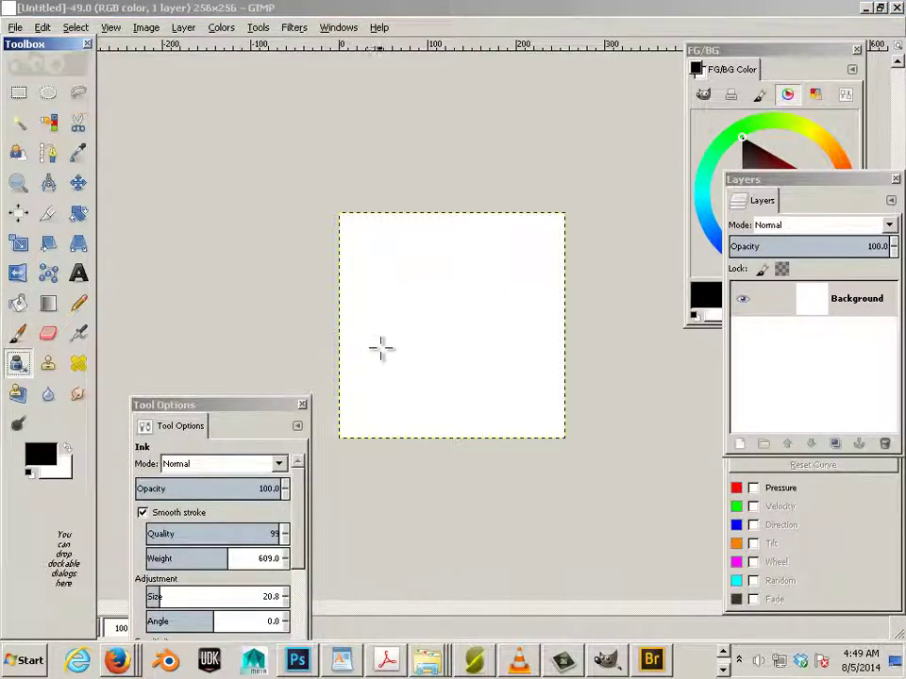
mouse_move(378, 349)
mouse_down()
mouse_move(400, 308)
mouse_move(462, 376)
mouse_move(548, 259)
mouse_up()
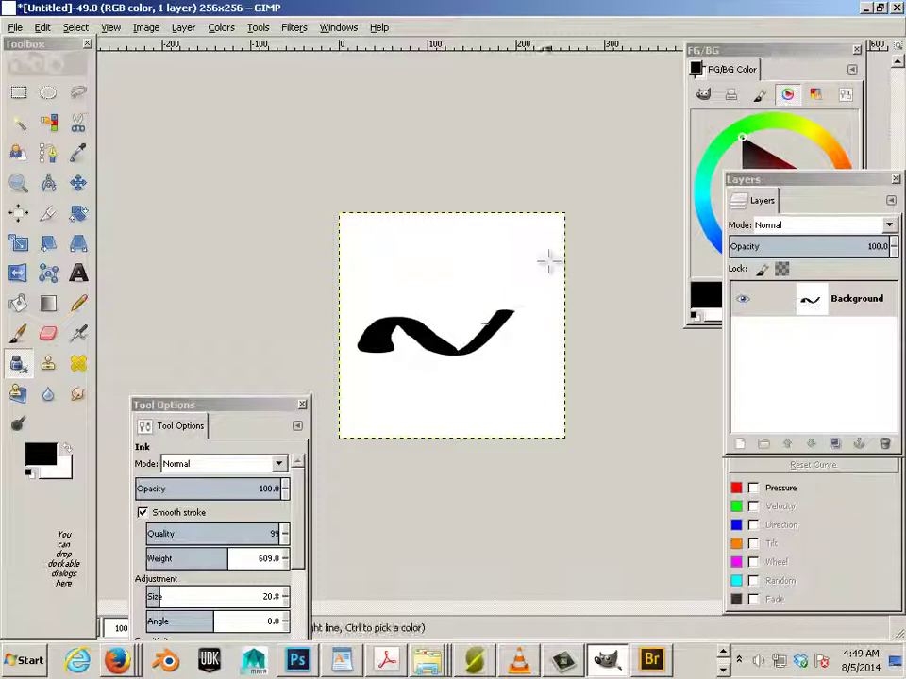
mouse_move(467, 283)
mouse_down()
mouse_move(435, 301)
mouse_move(425, 349)
mouse_move(462, 394)
mouse_up()
mouse_move(463, 314)
mouse_down()
mouse_move(485, 288)
mouse_move(465, 286)
mouse_up()
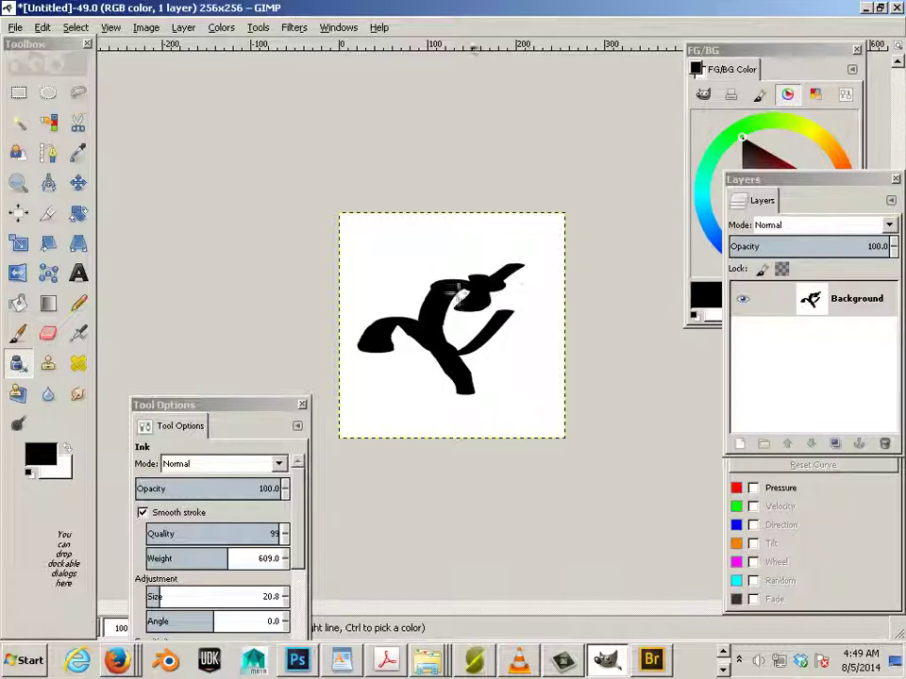
drag(389, 289, 432, 270)
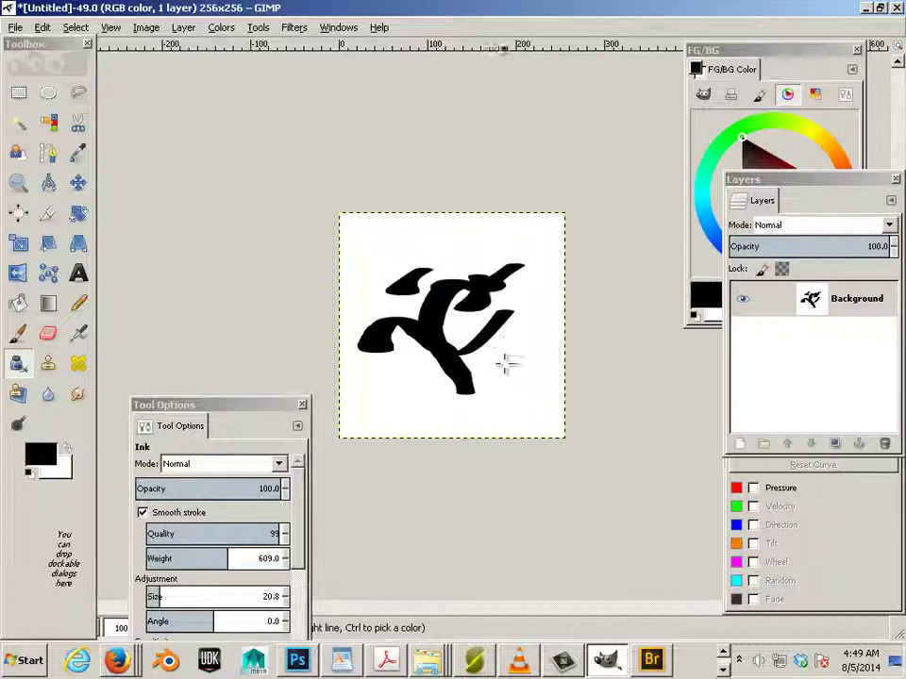
drag(492, 365, 521, 351)
drag(442, 379, 404, 373)
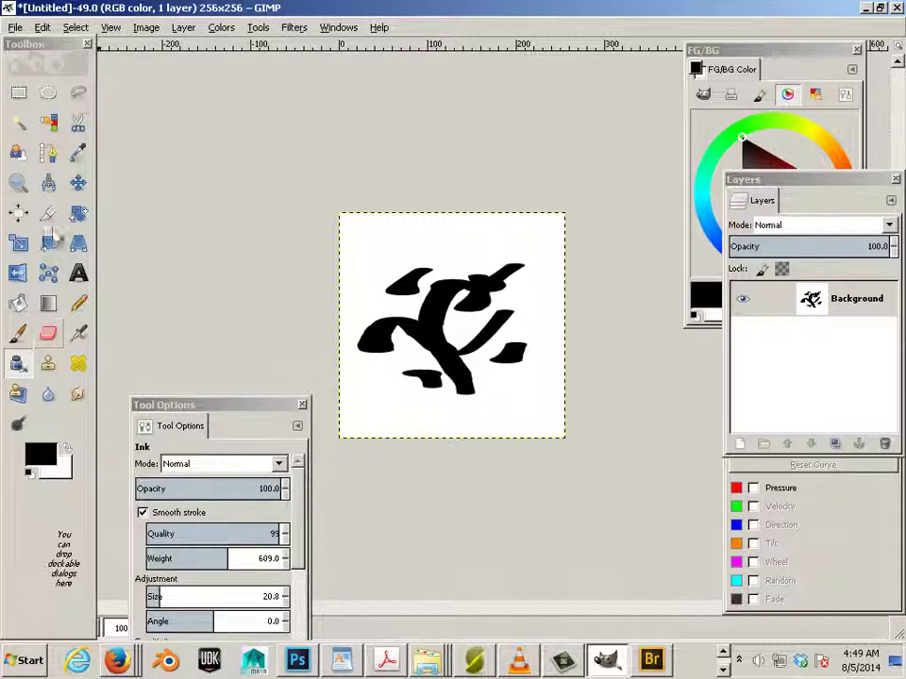
Blur the ink shape's bottom edge, right tip, centre stem and upper-right edge with Blur/Sharpen.
click(48, 394)
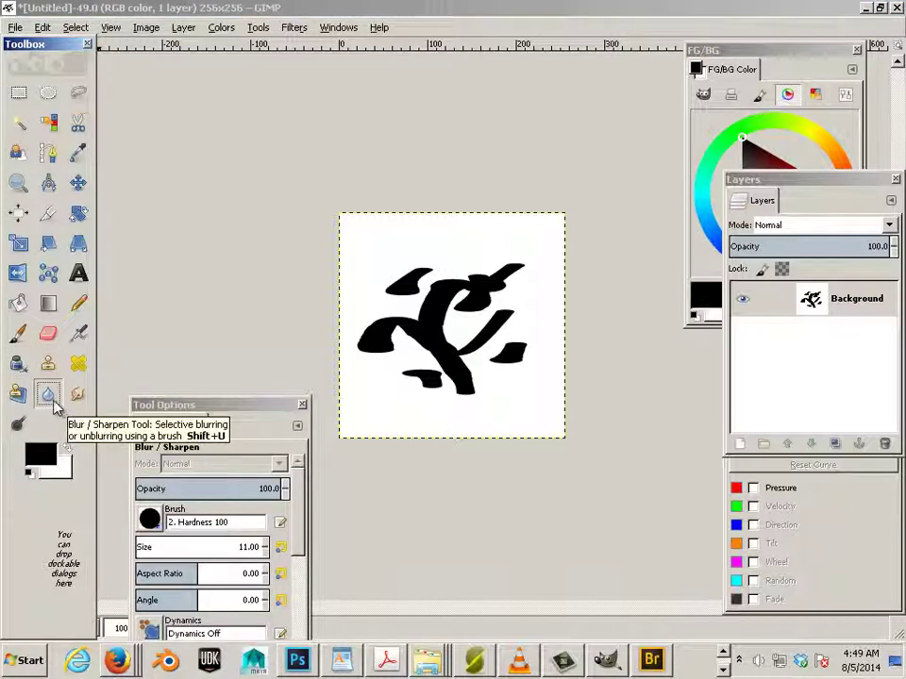
click(435, 390)
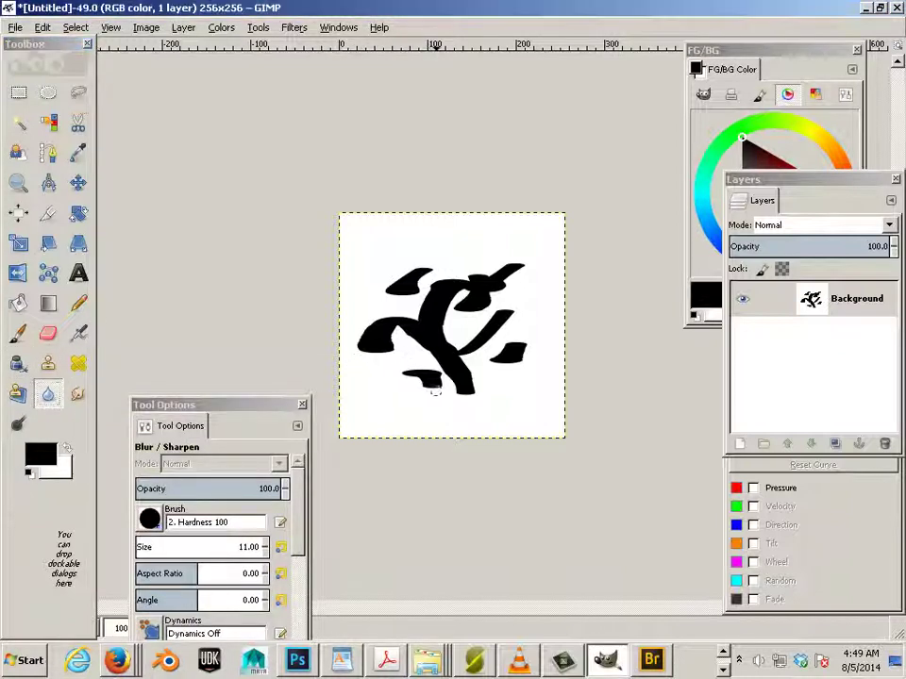
drag(435, 389, 416, 381)
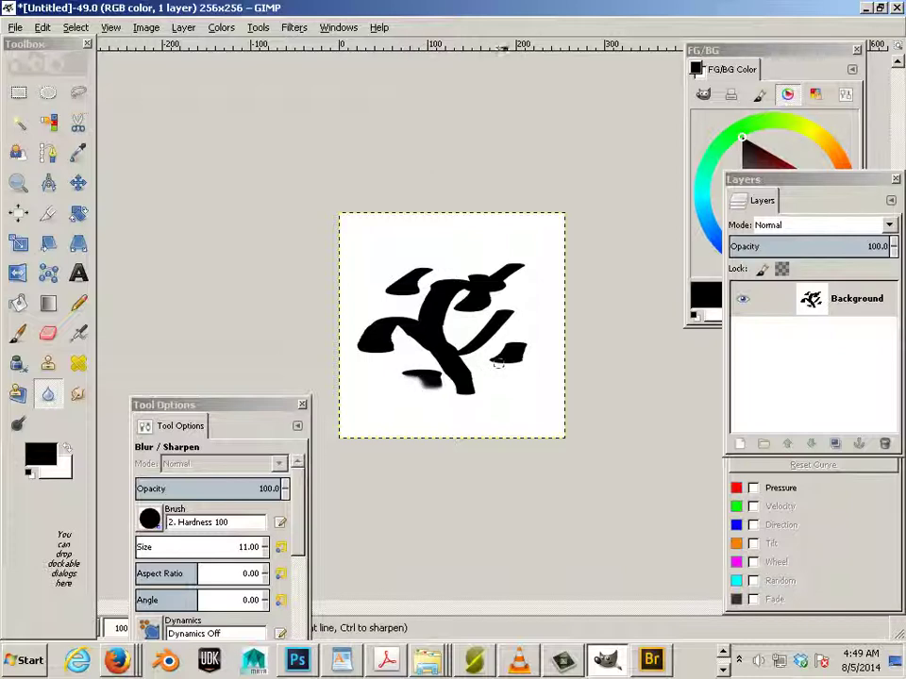
mouse_move(506, 359)
mouse_down()
mouse_move(501, 321)
mouse_move(461, 357)
mouse_move(496, 334)
mouse_up()
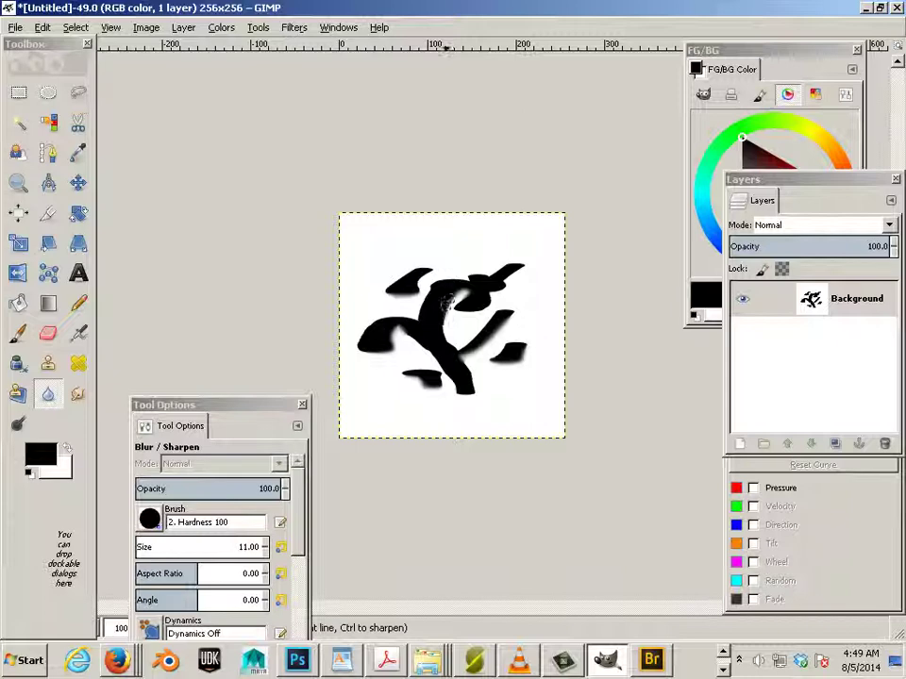
drag(449, 316, 442, 331)
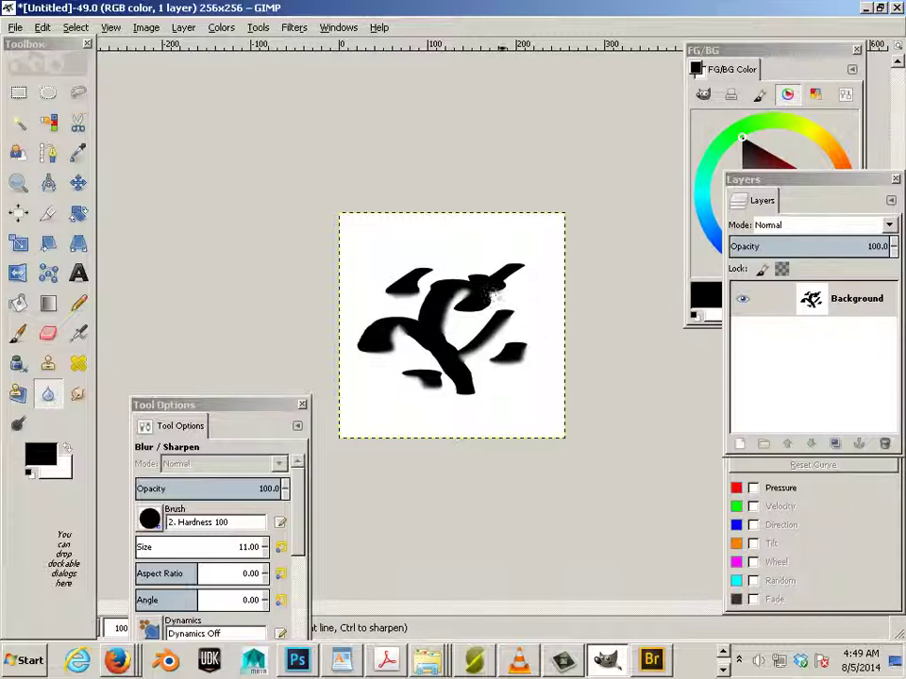
drag(488, 295, 497, 293)
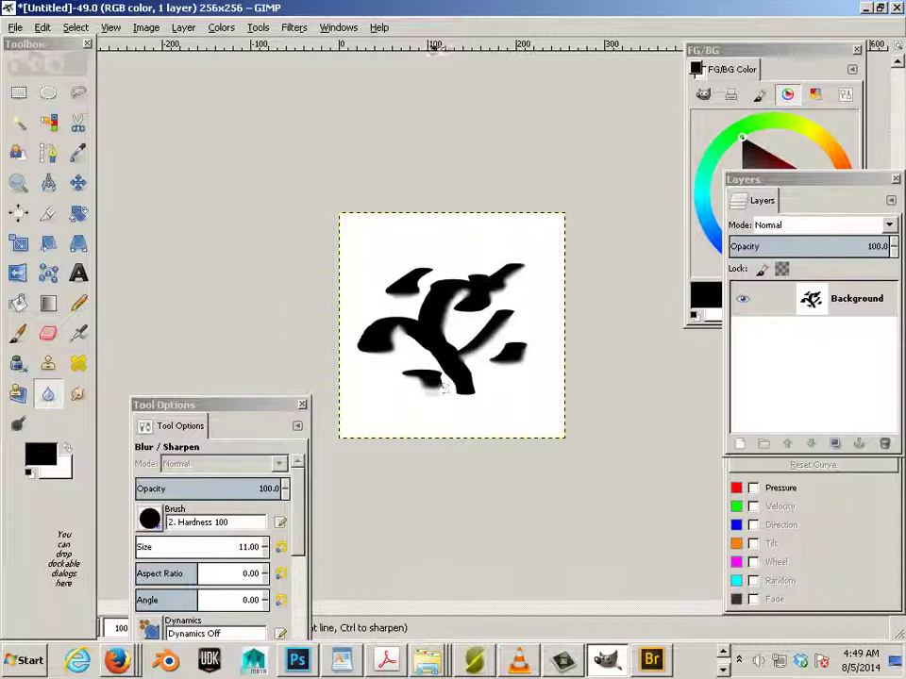
Export the image as convert_to_vector.png, replacing the existing file on the Desktop.
click(16, 27)
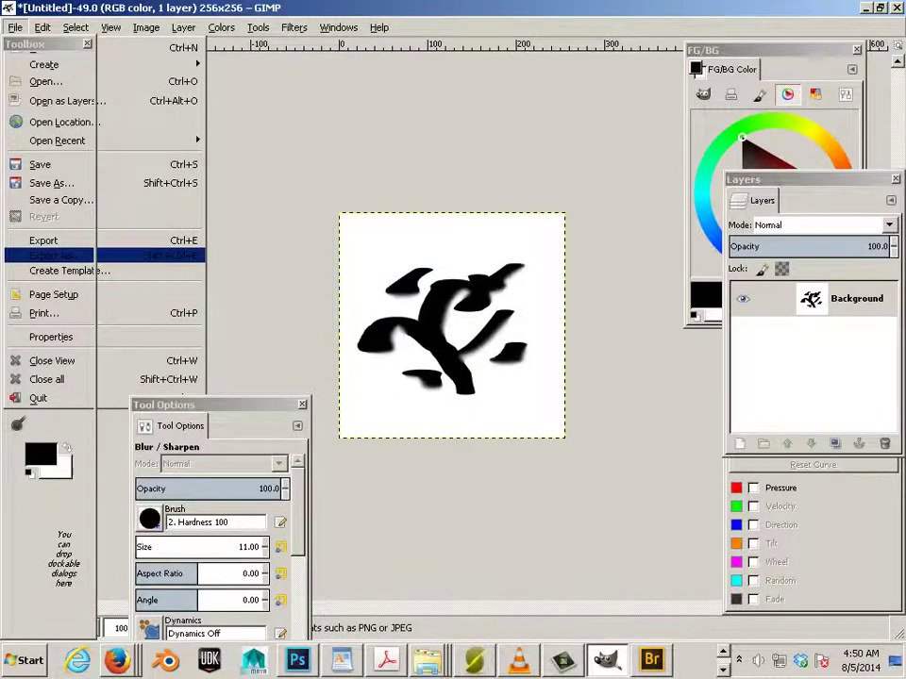
click(115, 256)
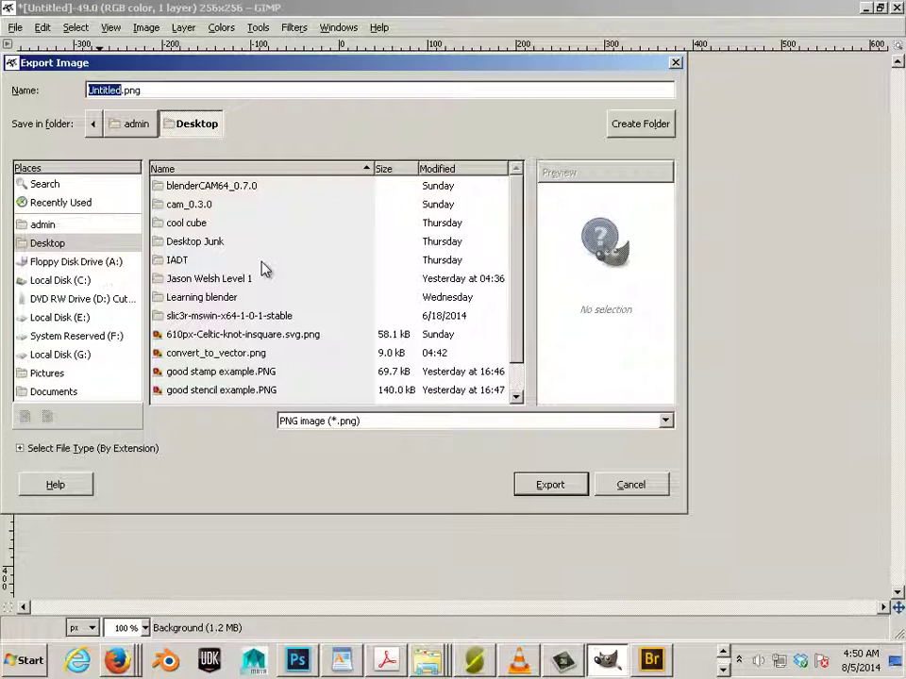
click(231, 354)
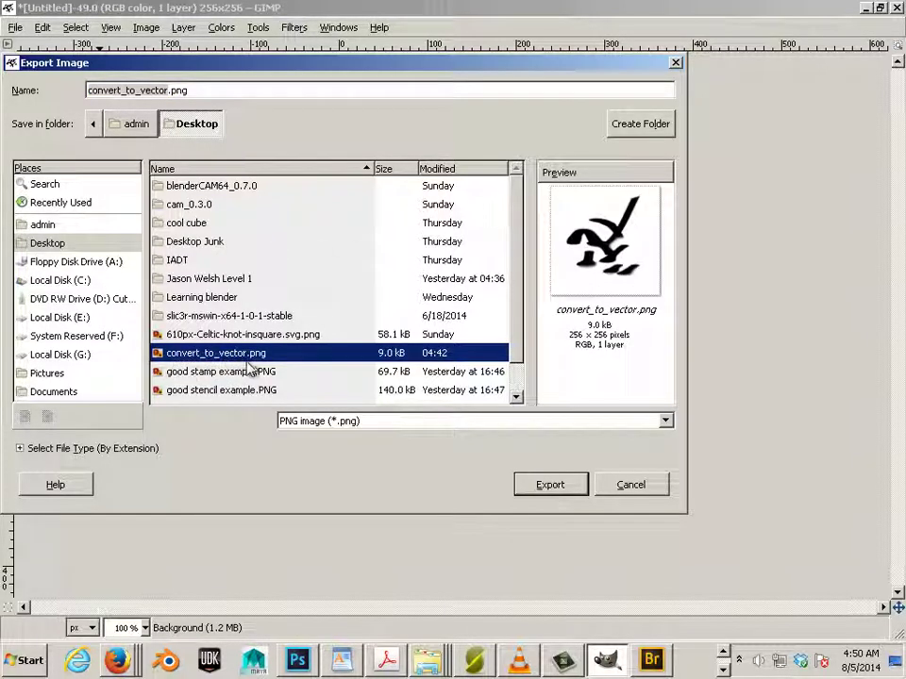
click(554, 483)
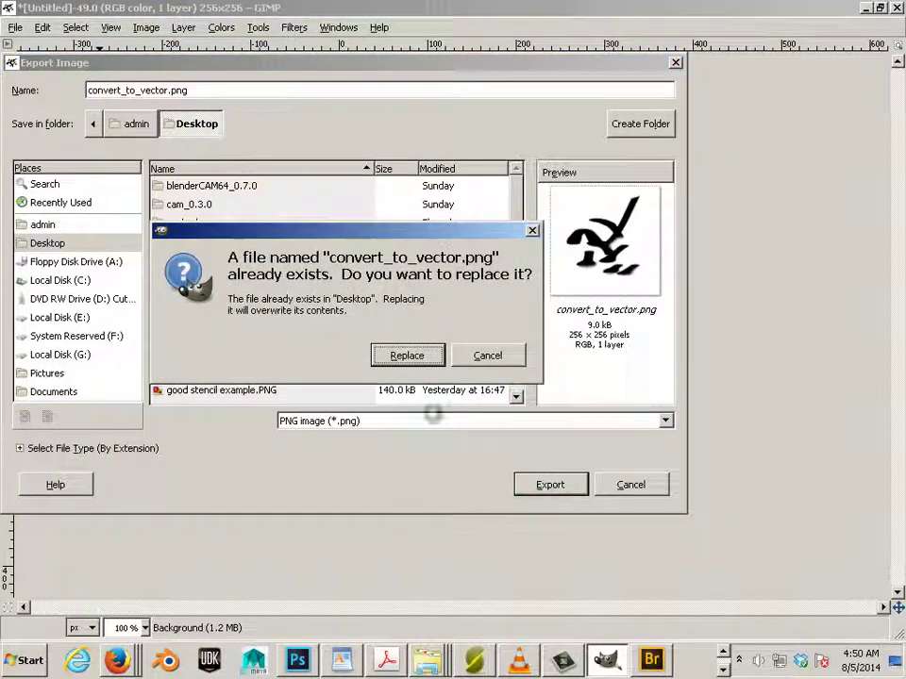
click(406, 359)
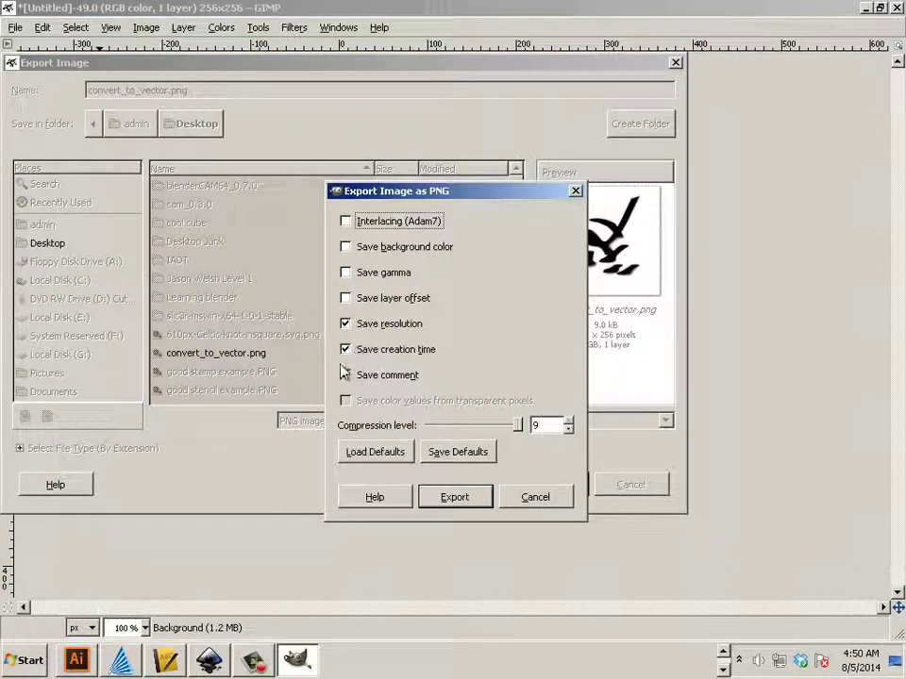
click(465, 503)
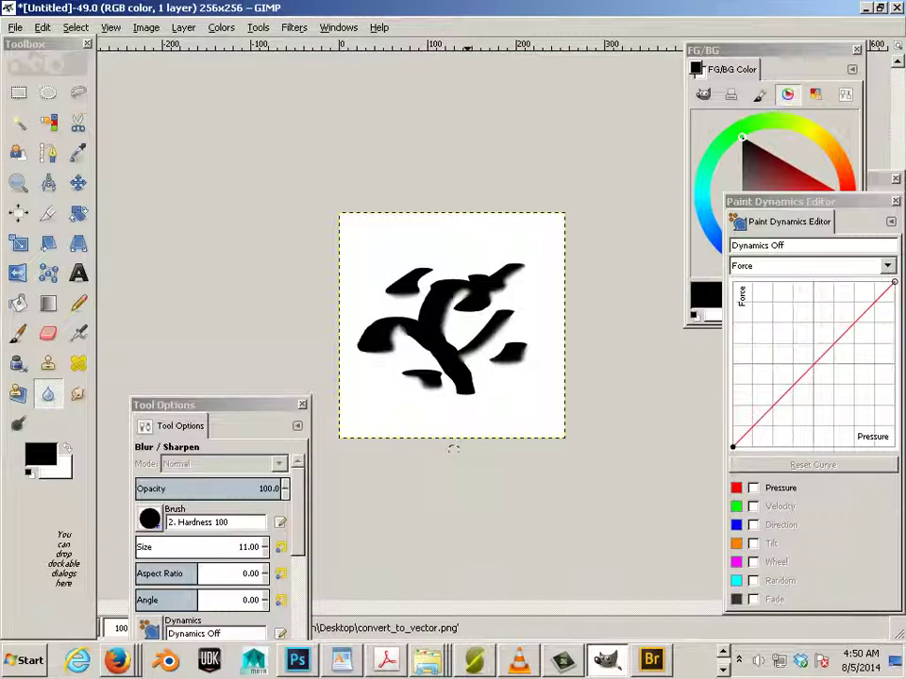
click(722, 670)
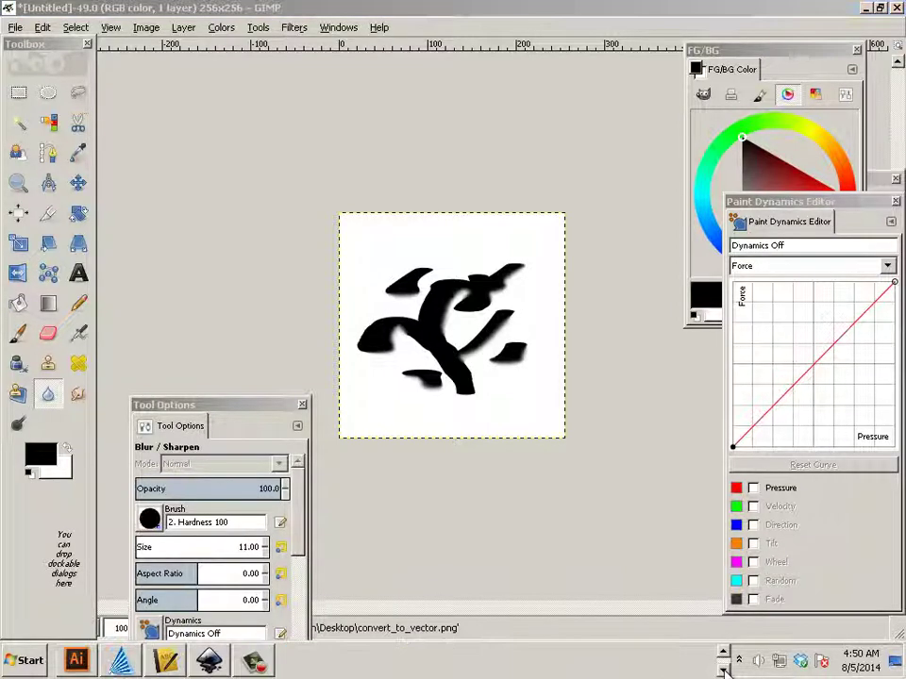
click(209, 660)
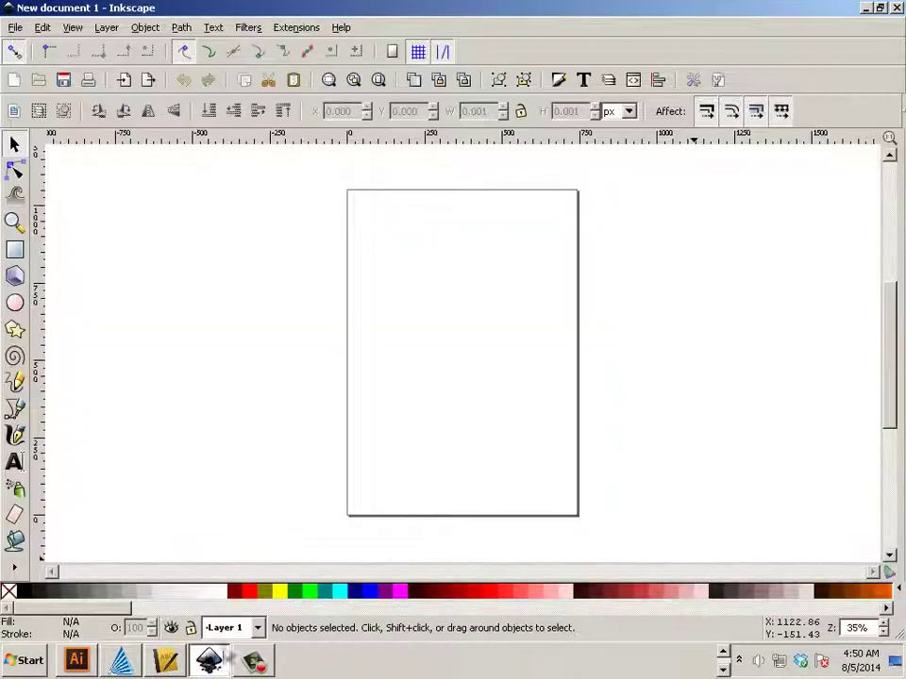
click(14, 28)
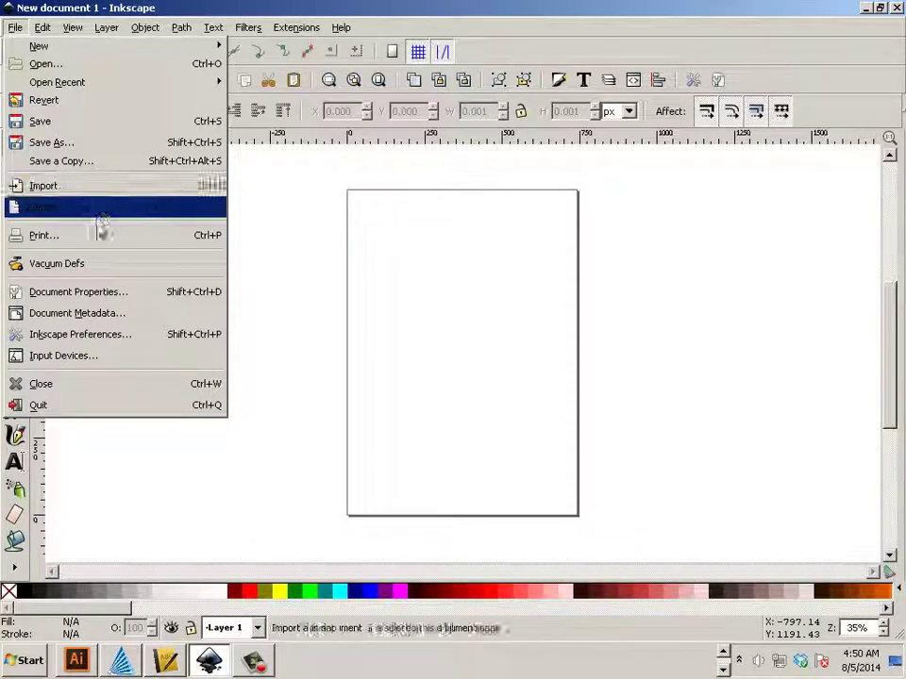
mouse_move(87, 49)
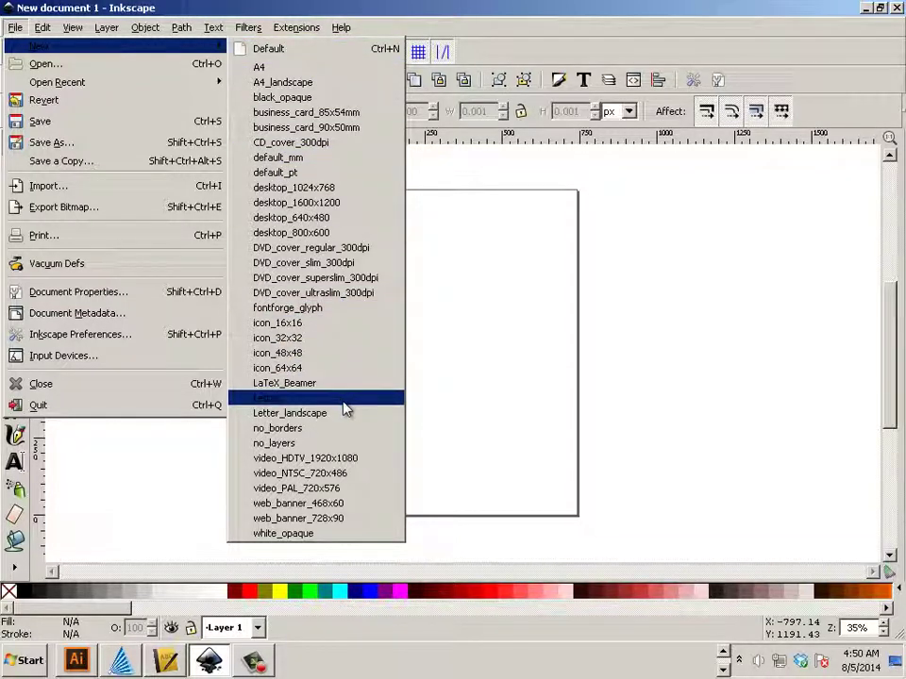
click(276, 50)
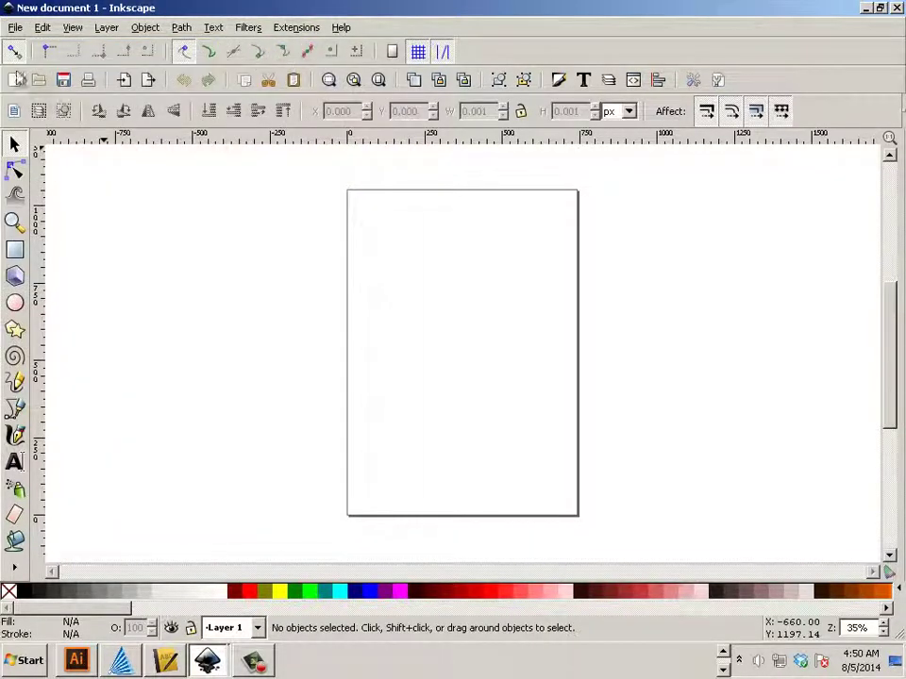
click(16, 27)
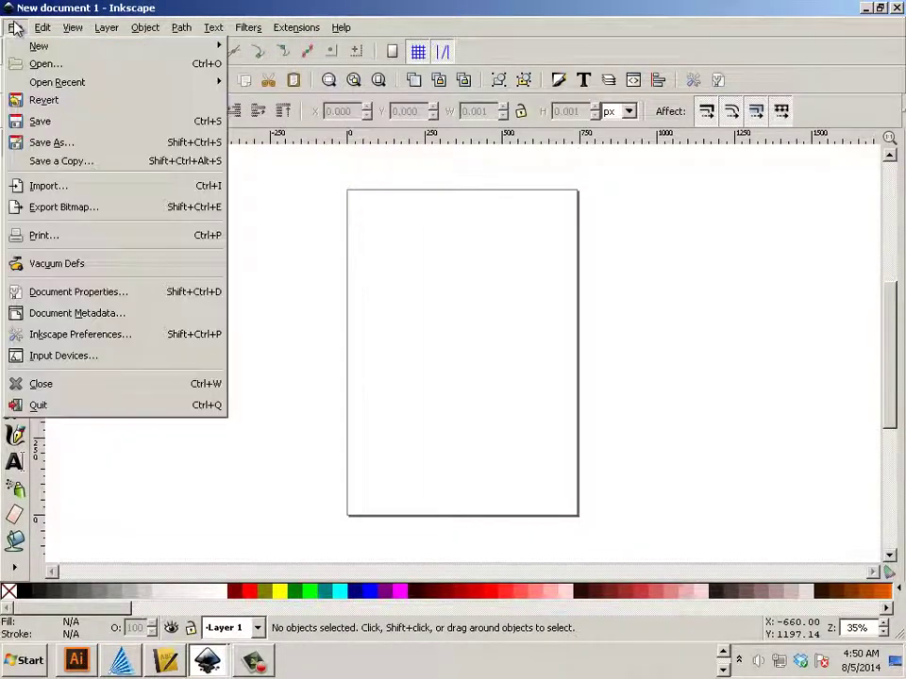
Set the page size to 12 × 8 inches in Document Properties, making it landscape.
click(149, 298)
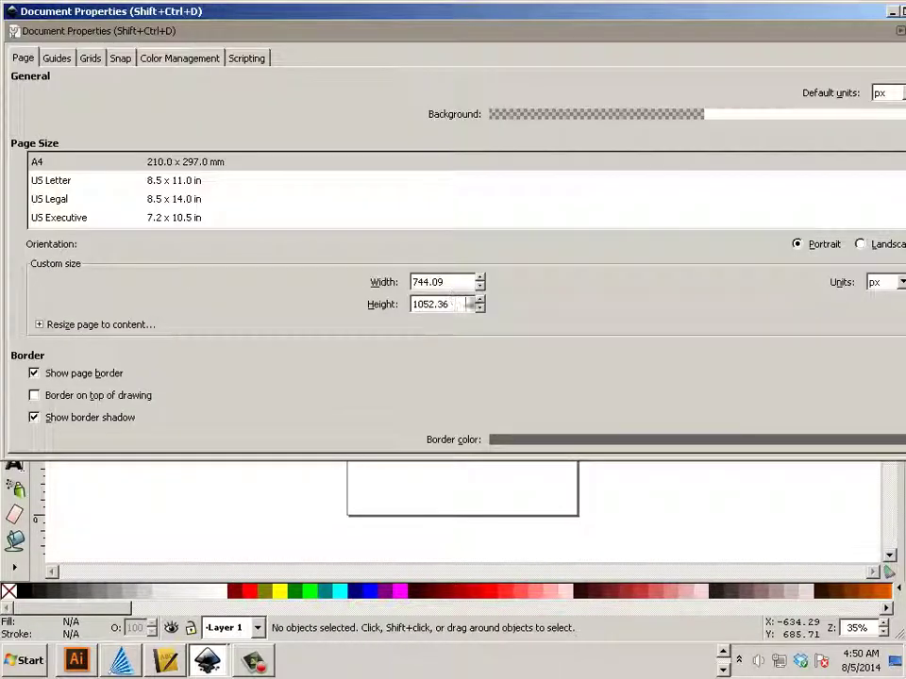
click(898, 283)
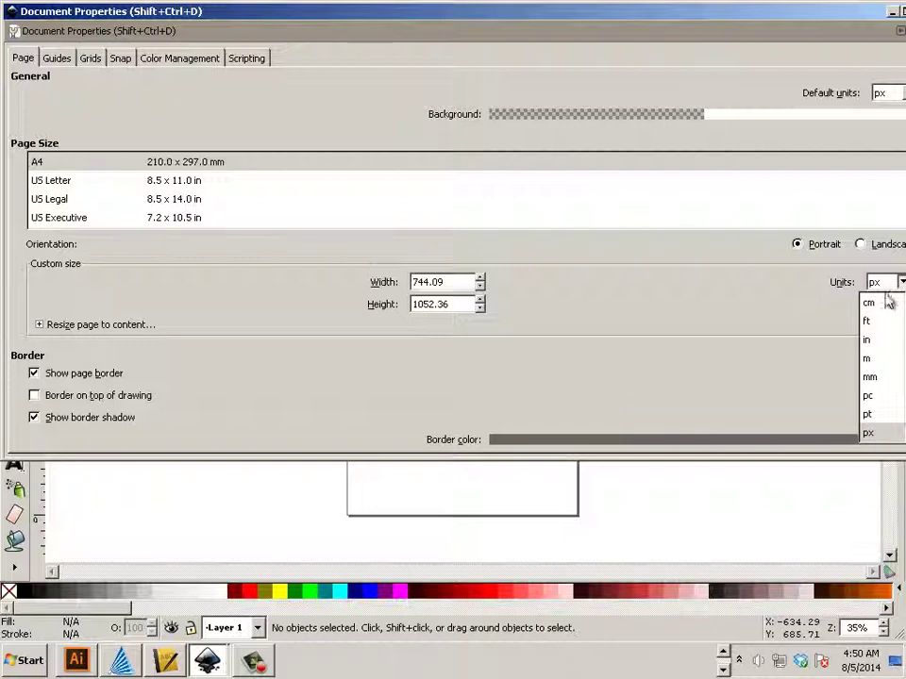
click(882, 342)
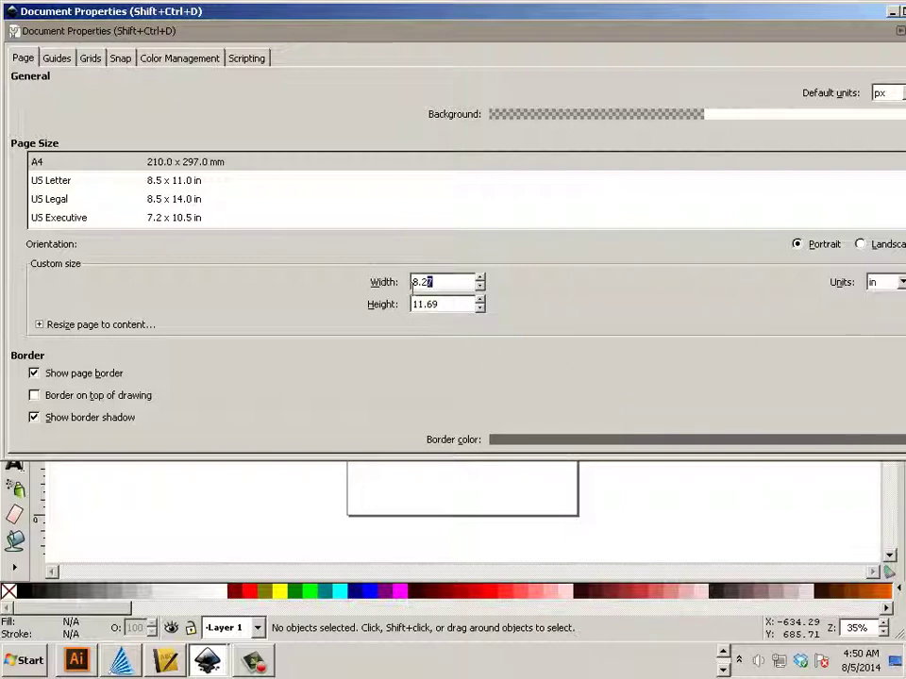
text(12)
key(Tab)
text(8)
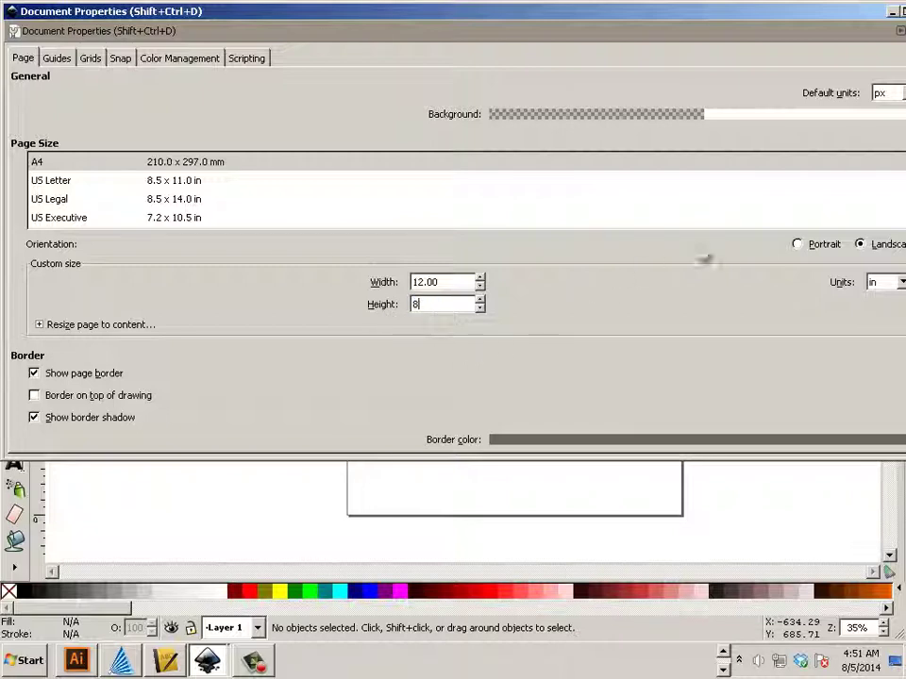
drag(660, 12, 501, 126)
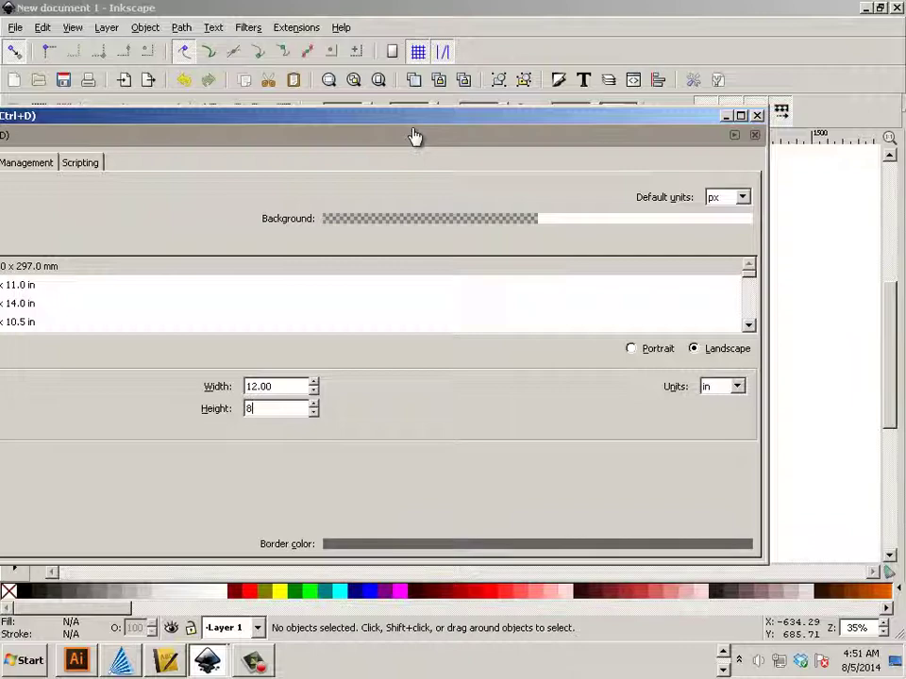
drag(406, 123, 335, 180)
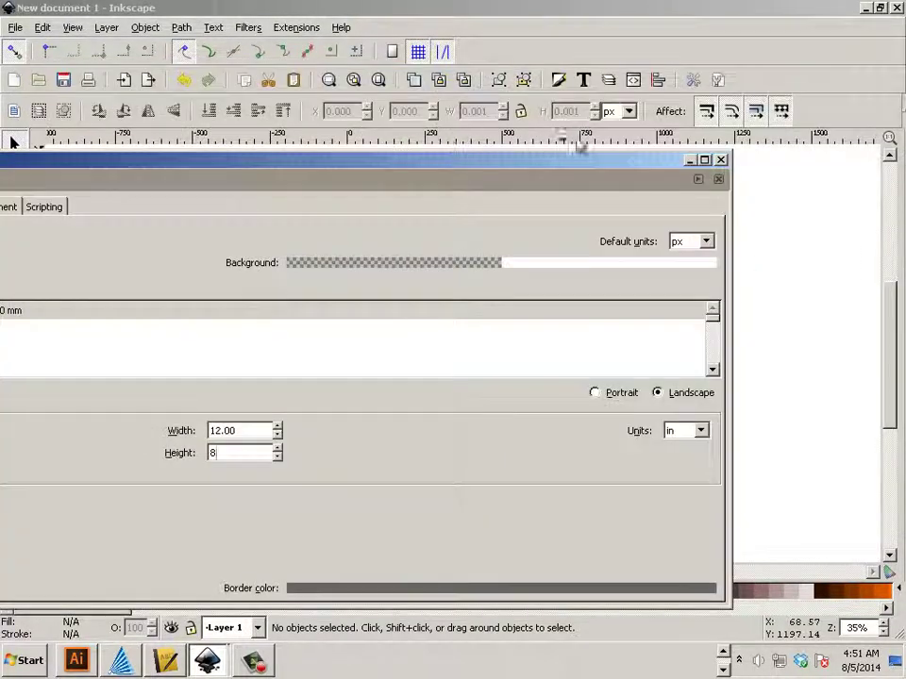
click(237, 431)
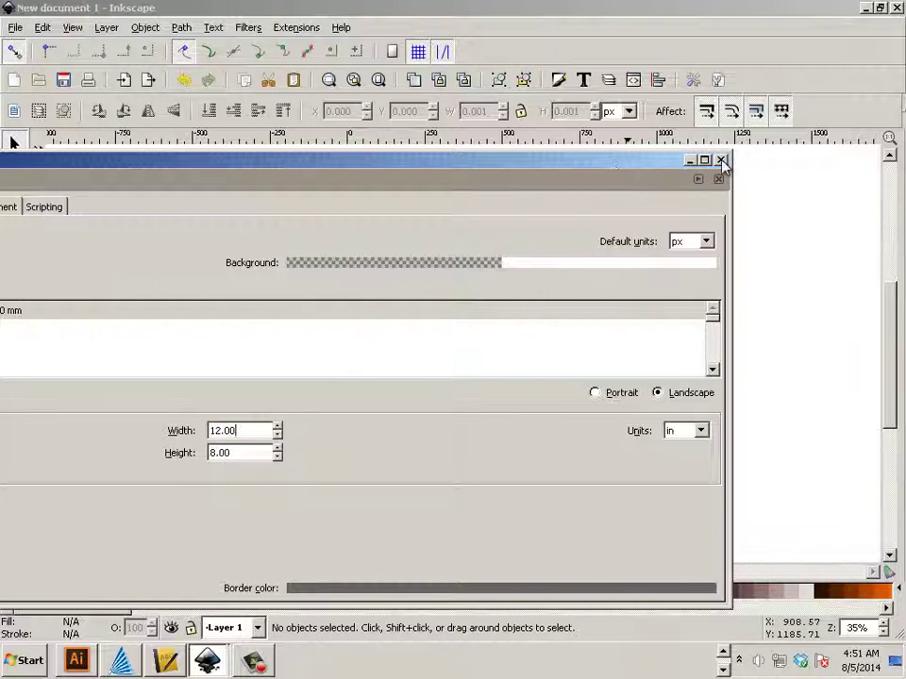
click(718, 177)
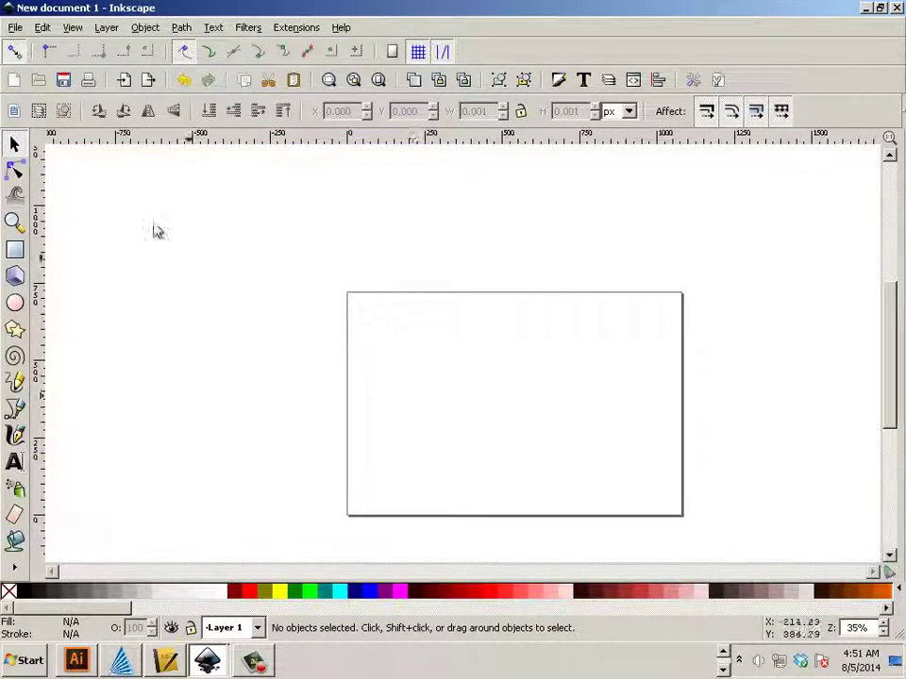
Import convert_to_vector as an embedded image.
click(15, 27)
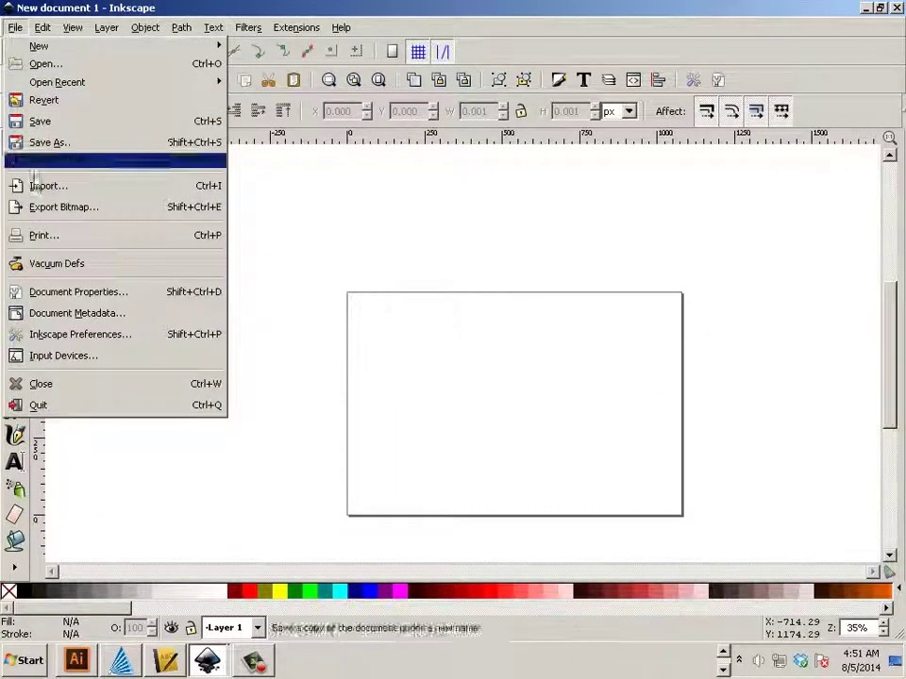
click(120, 193)
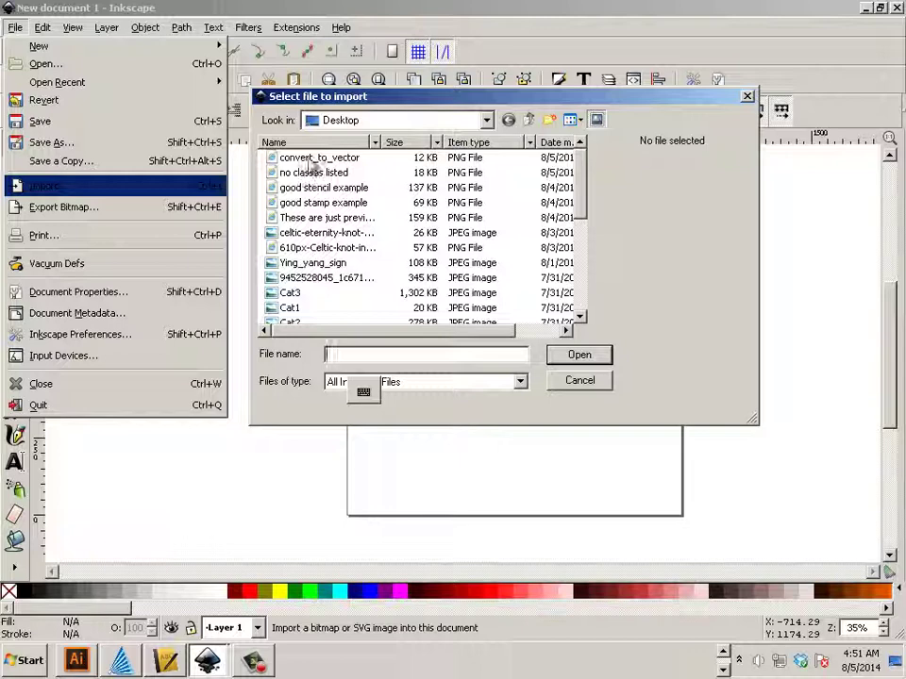
click(309, 159)
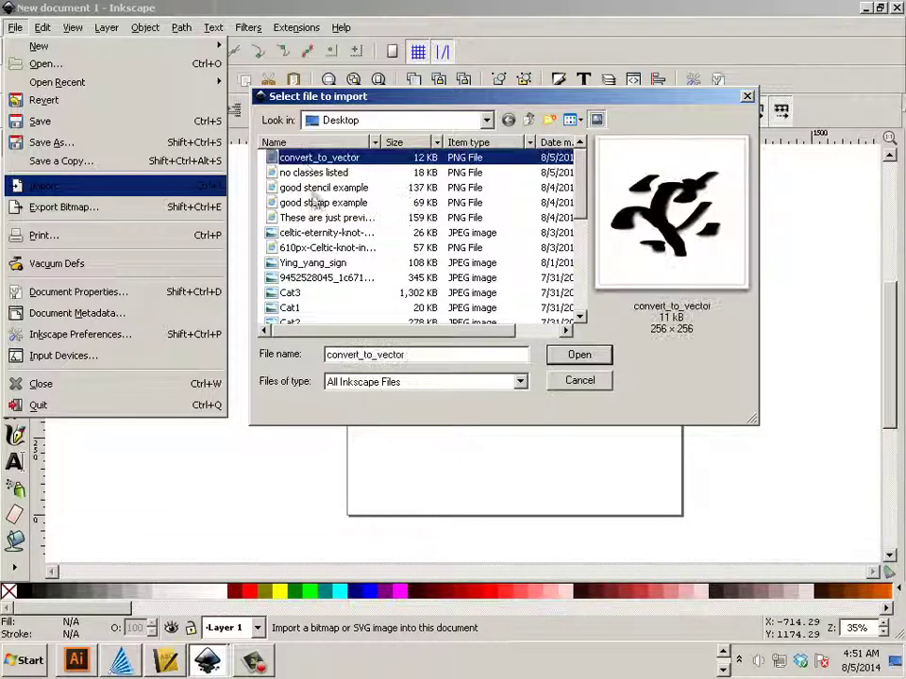
click(571, 361)
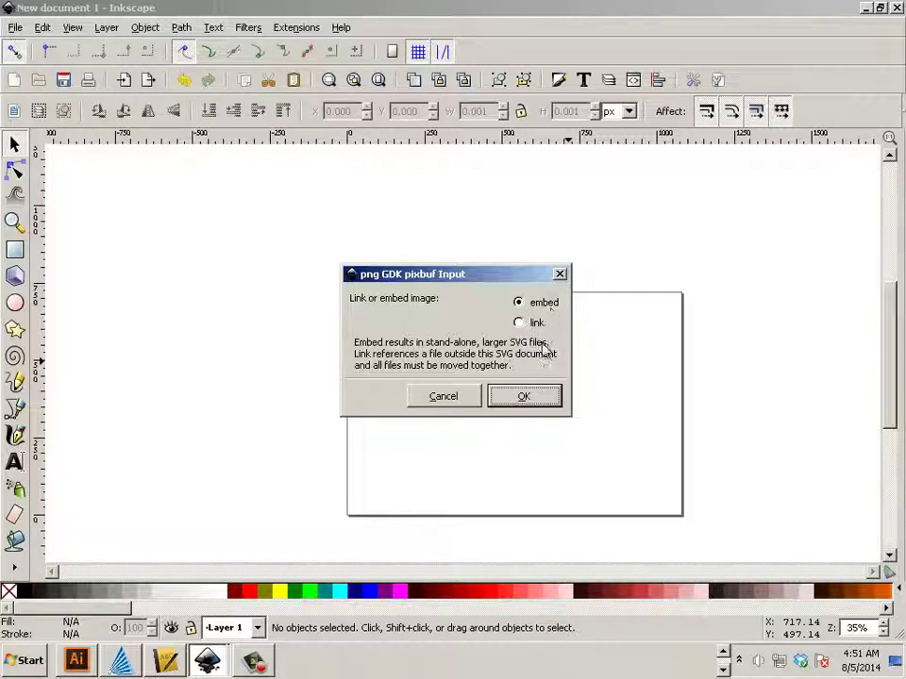
click(523, 397)
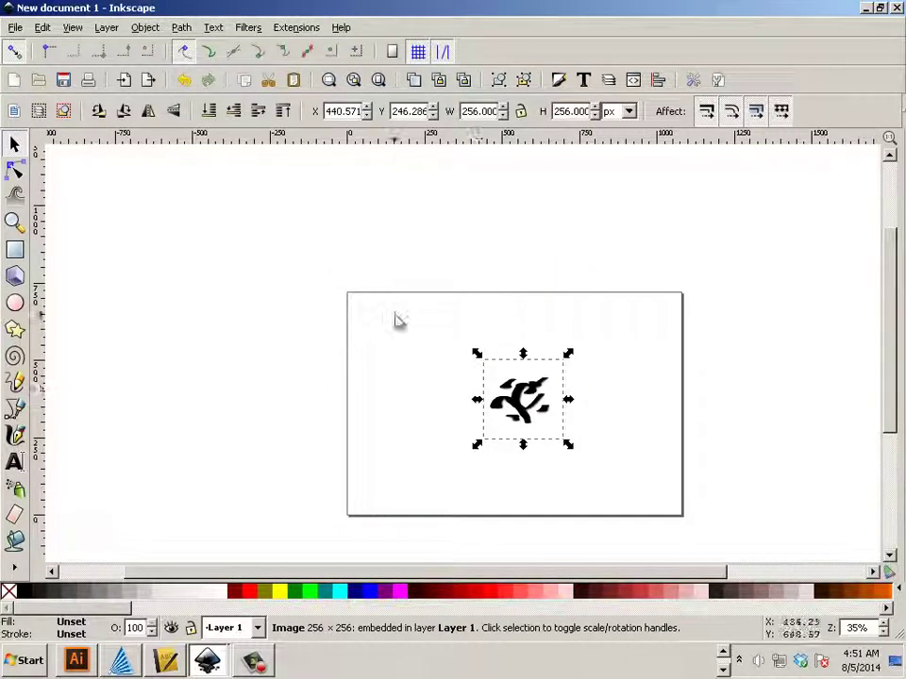
Move the imported image to the page's top-left corner.
drag(519, 401, 384, 338)
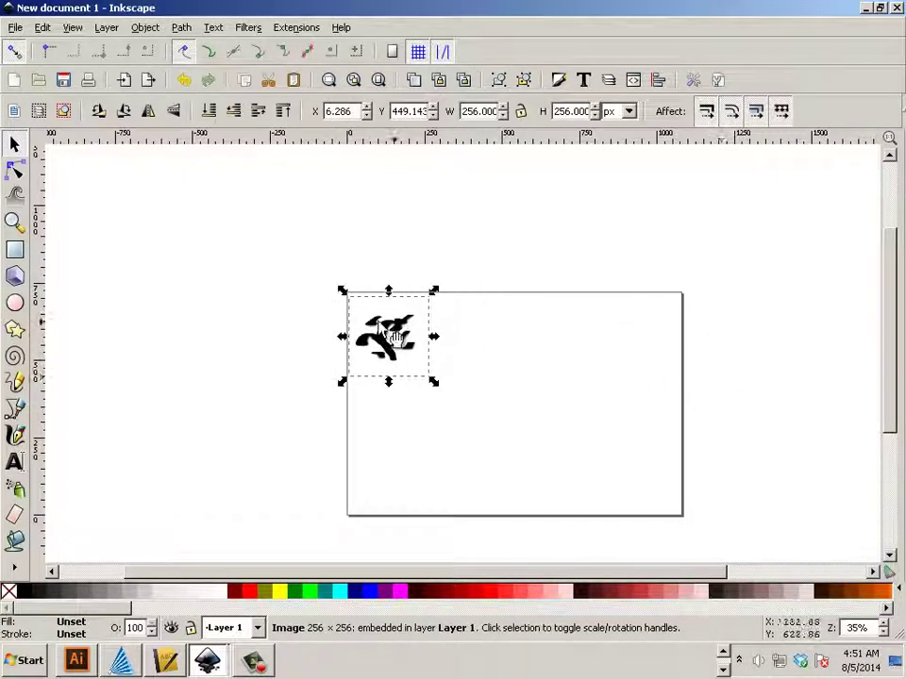
scroll(396, 366, up, 4)
ctrl+scroll(396, 367, up, 4)
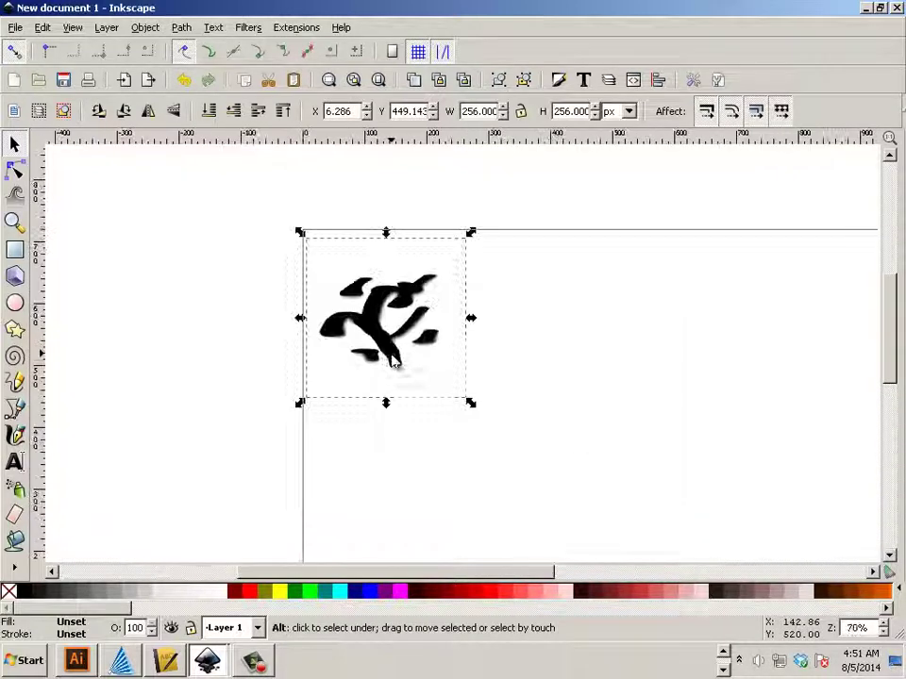
ctrl+scroll(397, 366, down, 1)
ctrl+scroll(396, 364, up, 2)
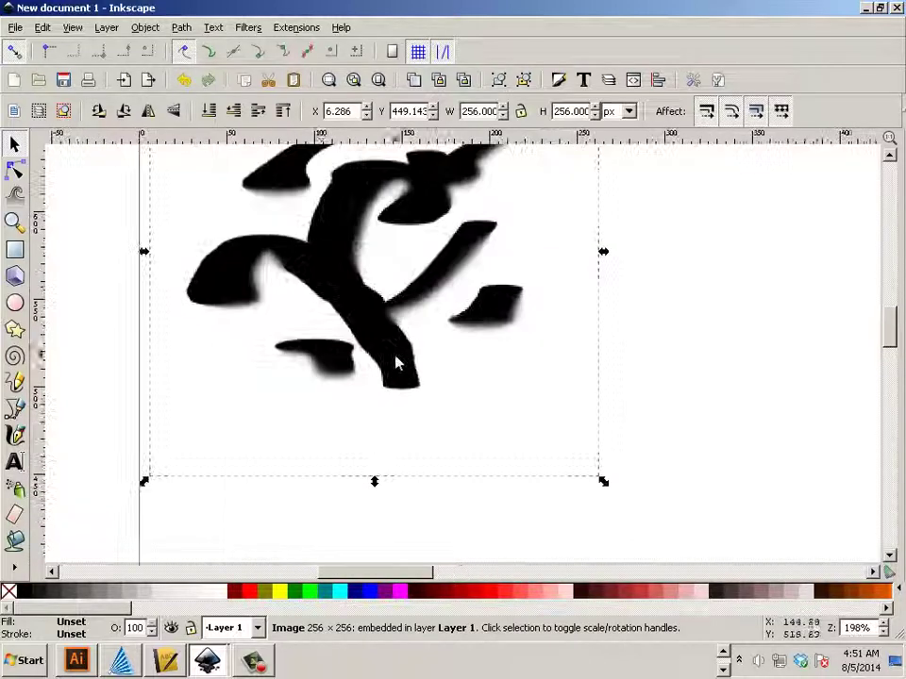
ctrl+scroll(396, 363, up, 1)
ctrl+scroll(397, 365, up, 1)
ctrl+scroll(397, 364, up, 1)
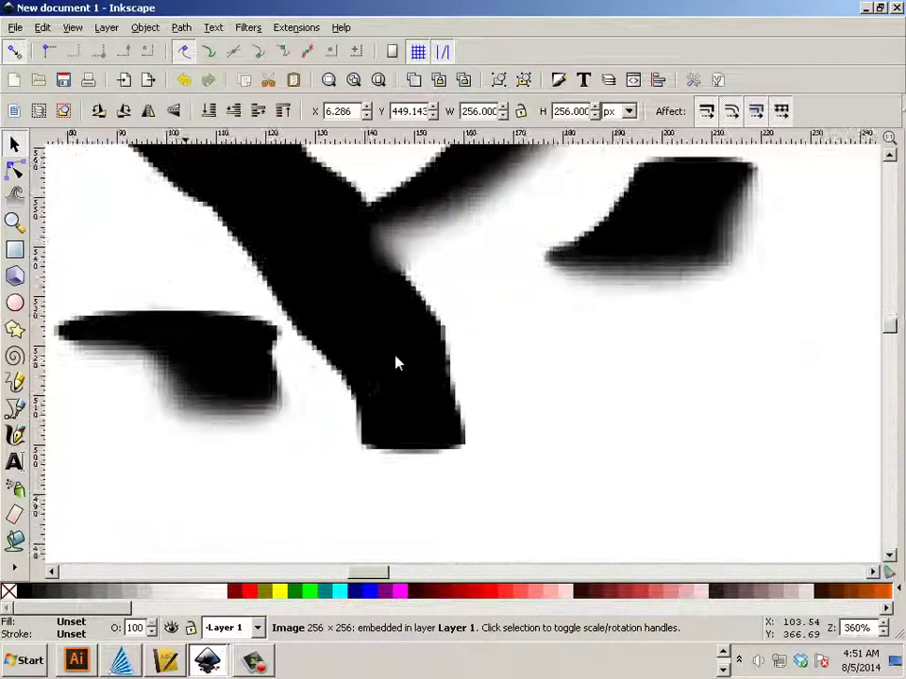
ctrl+scroll(397, 364, down, 2)
ctrl+scroll(396, 364, up, 1)
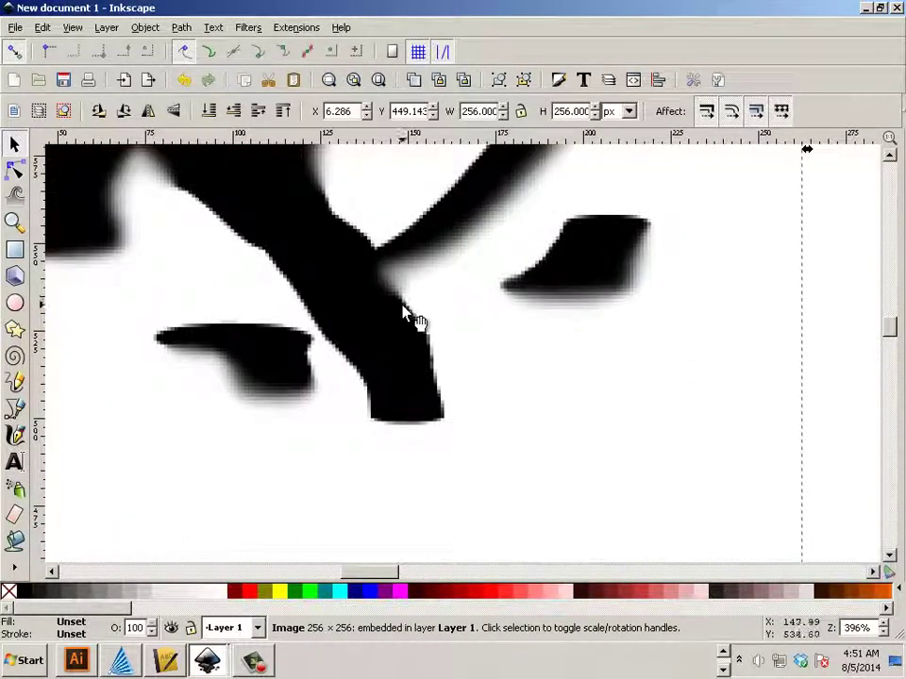
ctrl+scroll(420, 325, down, 2)
ctrl+scroll(423, 323, down, 1)
ctrl+scroll(425, 319, up, 1)
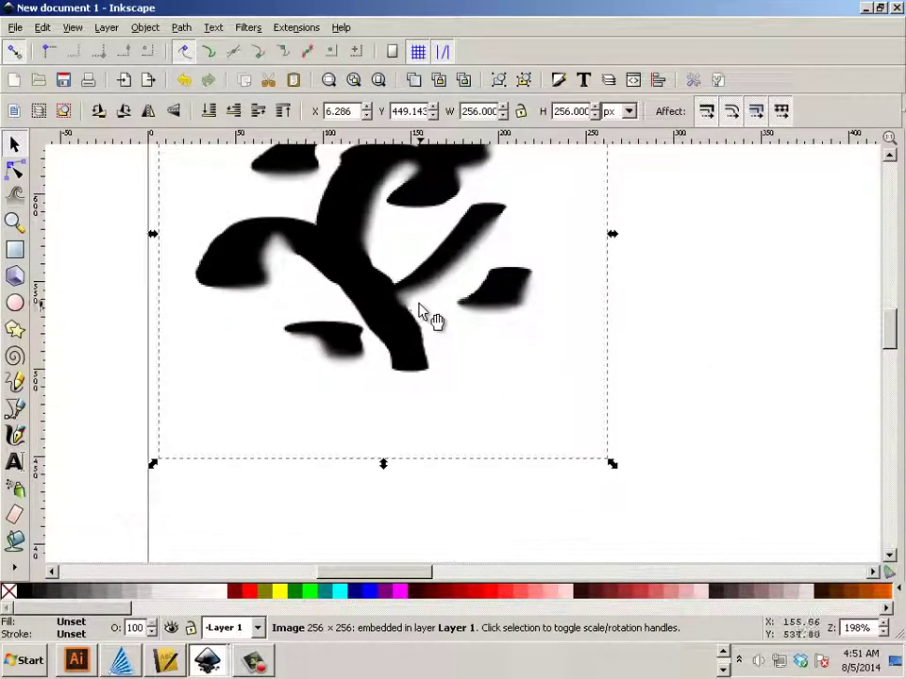
ctrl+scroll(444, 342, up, 2)
ctrl+scroll(453, 348, down, 1)
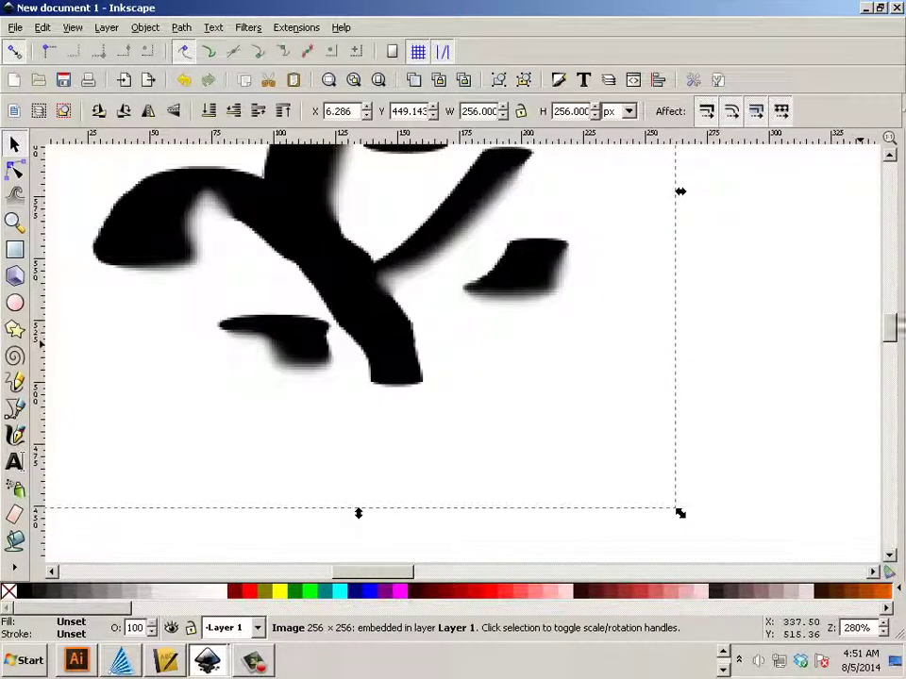
mouse_move(893, 327)
mouse_down()
mouse_move(891, 297)
mouse_move(891, 321)
mouse_up()
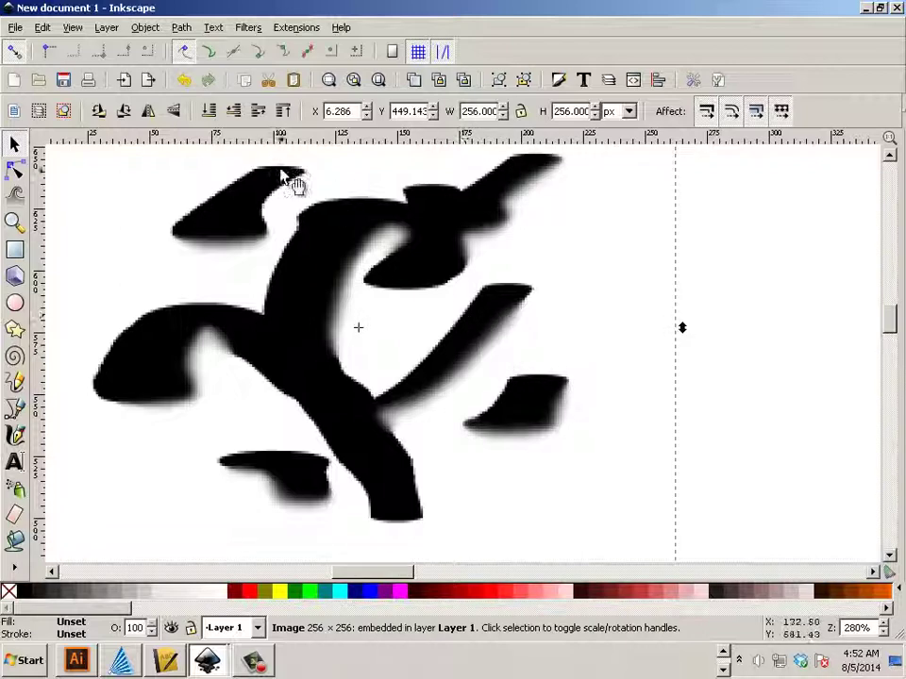
Open Trace Bitmap with Remove background enabled and stacked scans turned off.
click(156, 27)
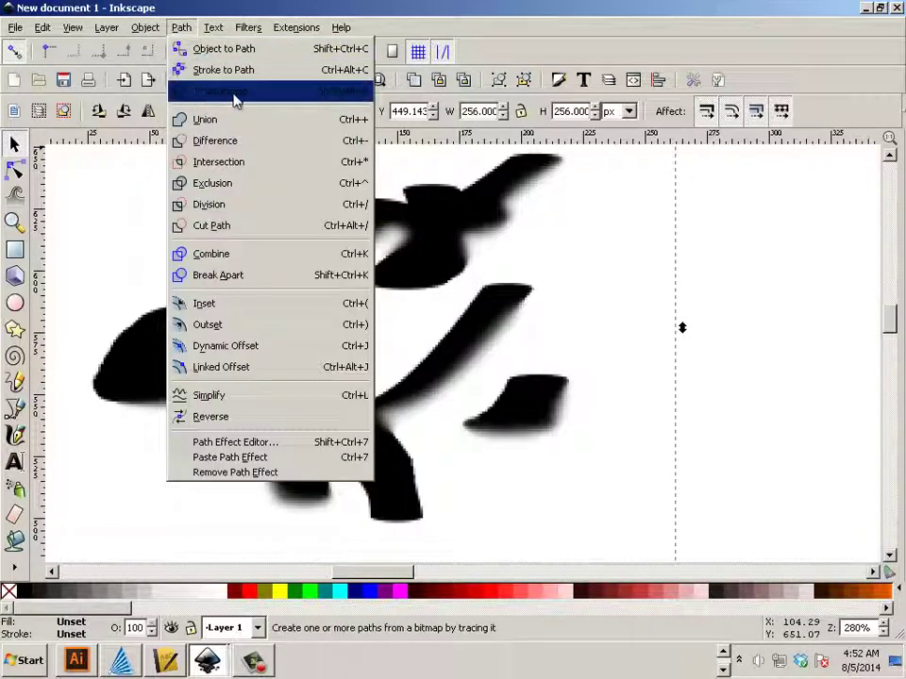
click(235, 100)
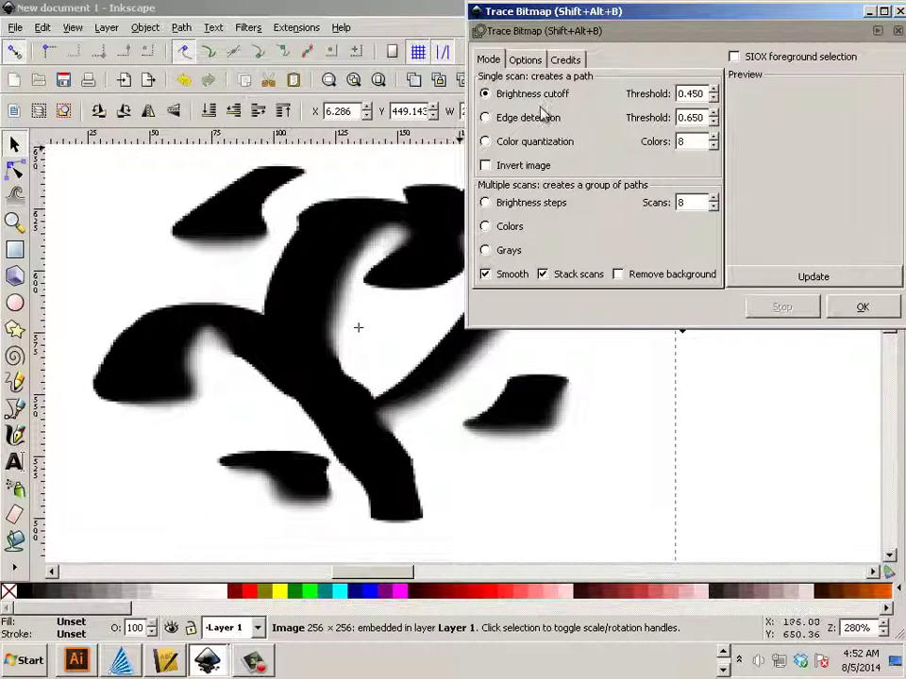
mouse_move(687, 15)
mouse_down()
mouse_move(638, 12)
mouse_move(603, 89)
mouse_up()
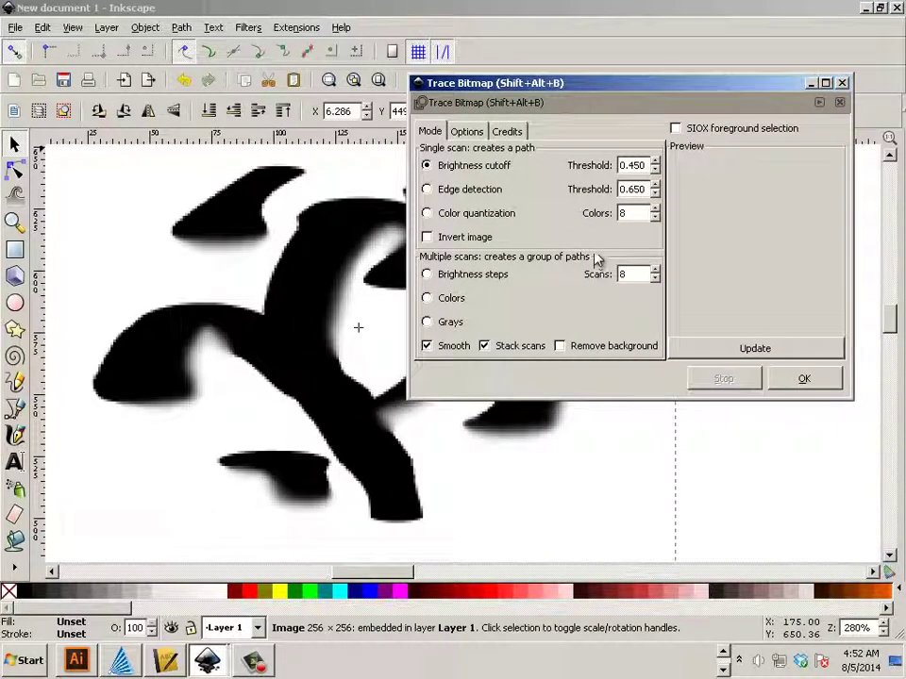
click(561, 348)
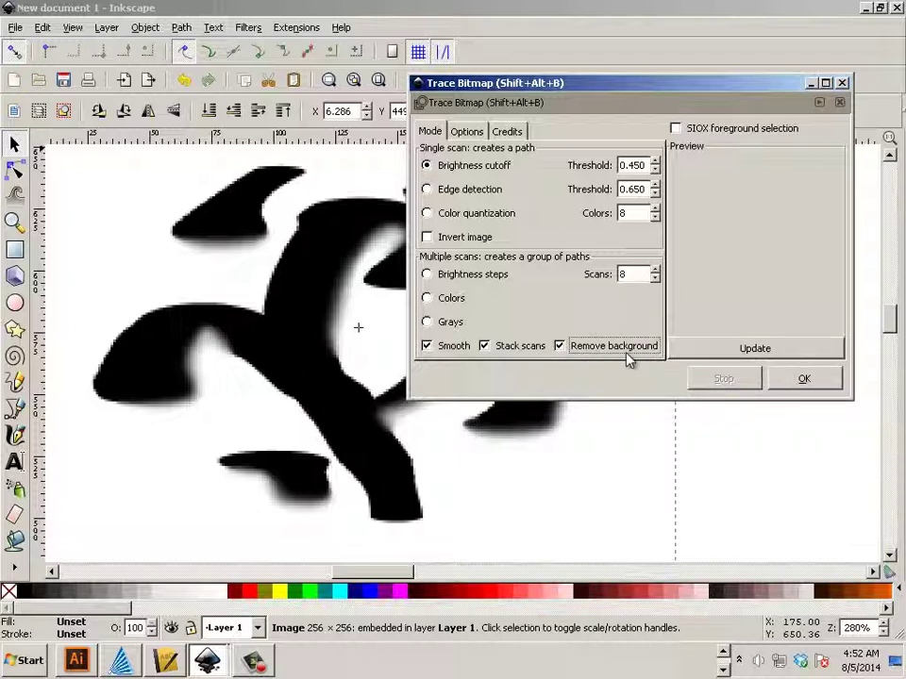
click(485, 346)
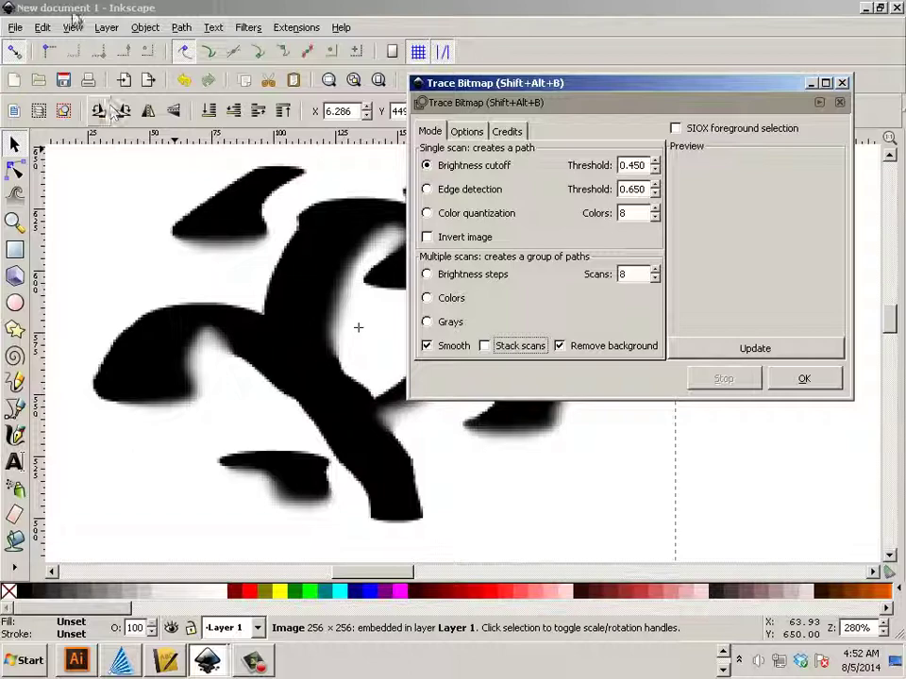
Preview and run the brightness-cutoff trace at threshold 0.450, giving an 85-node path.
click(43, 27)
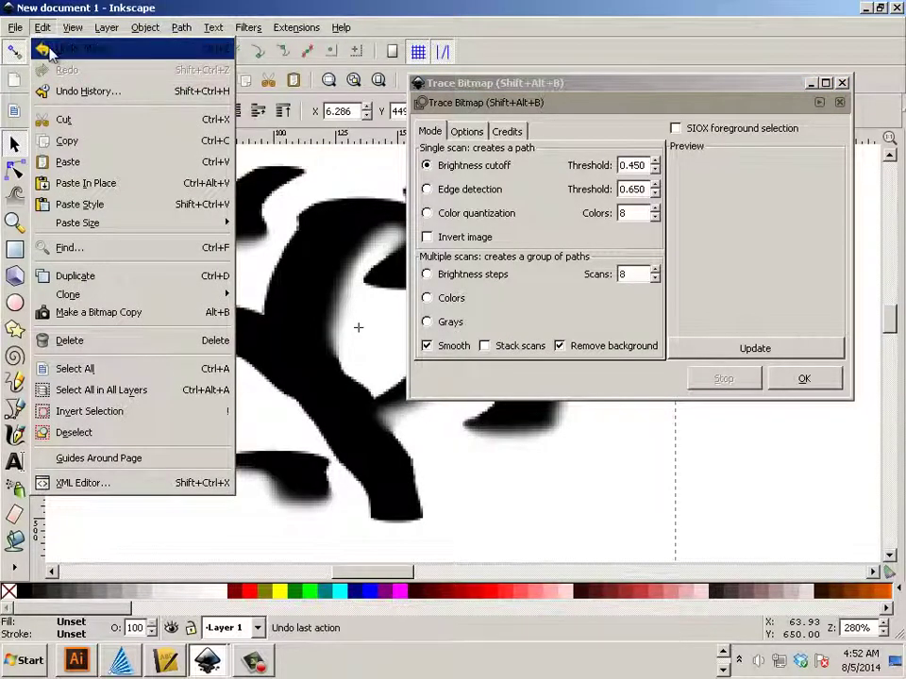
click(195, 9)
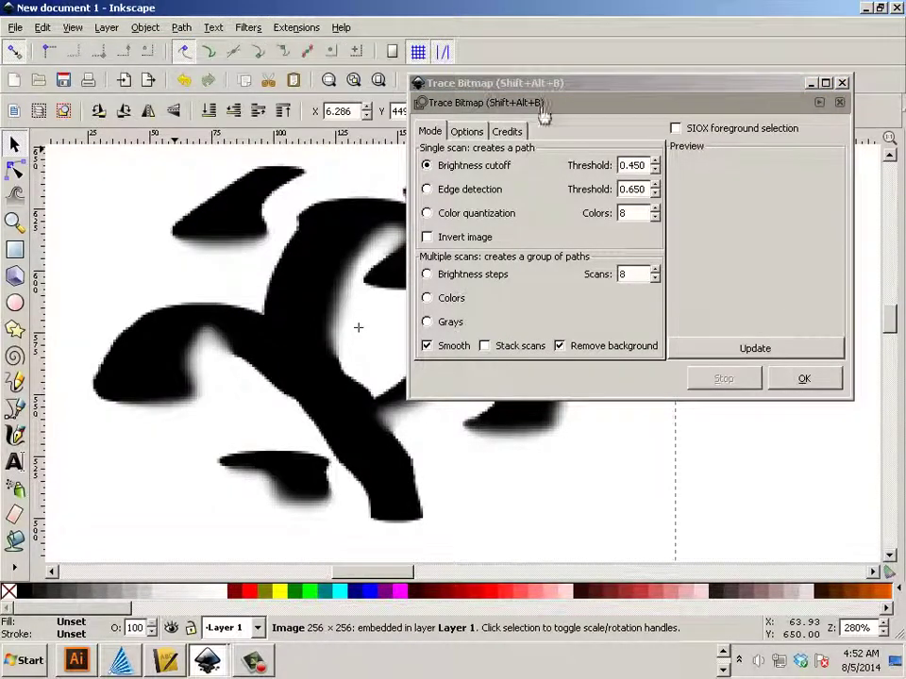
click(764, 349)
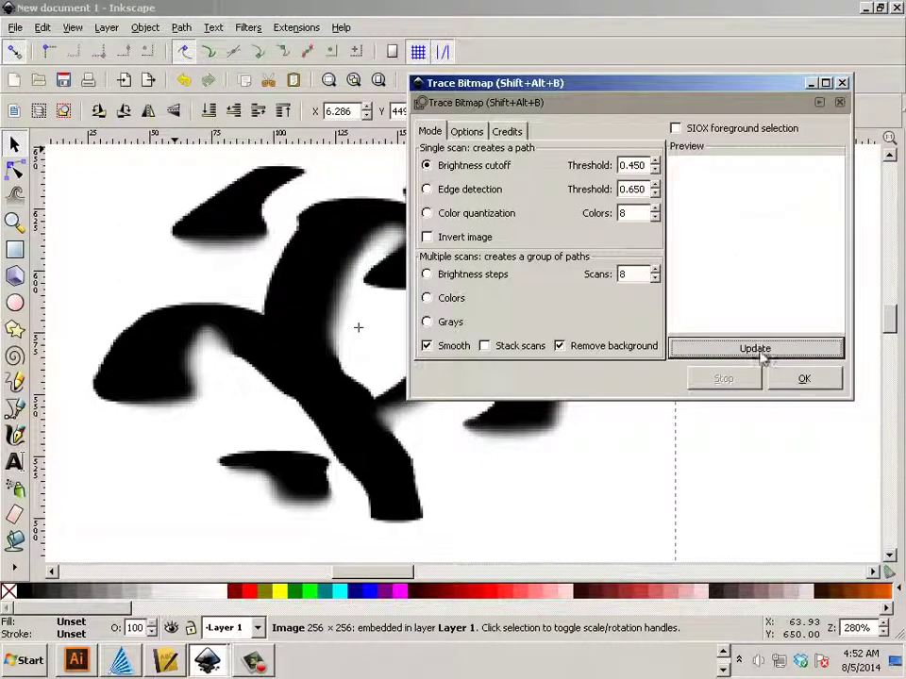
click(782, 378)
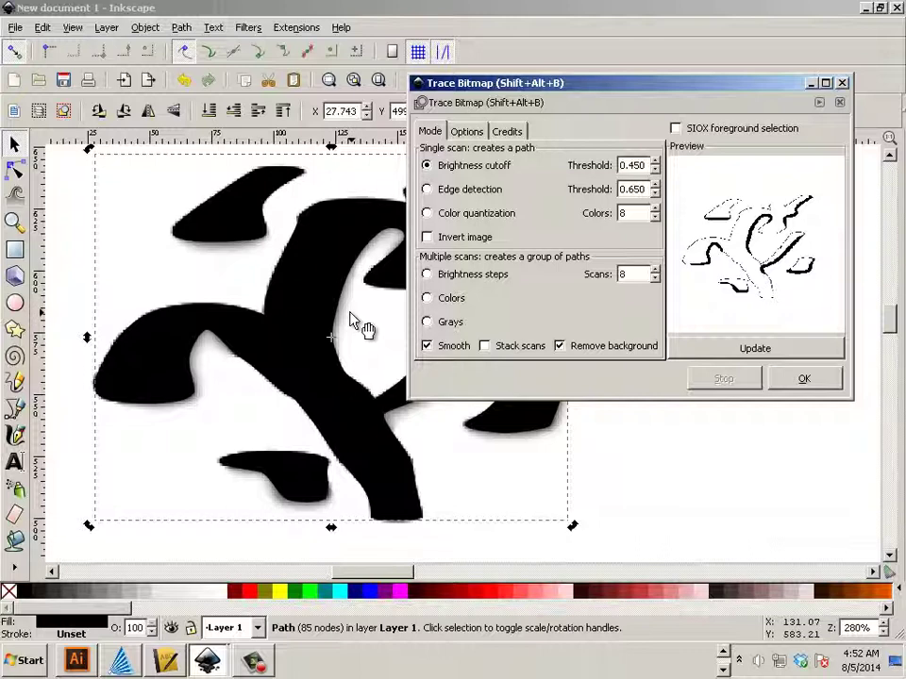
Delete the brightness trace and retrace the bitmap with edge detection at threshold 0.650.
key(Delete)
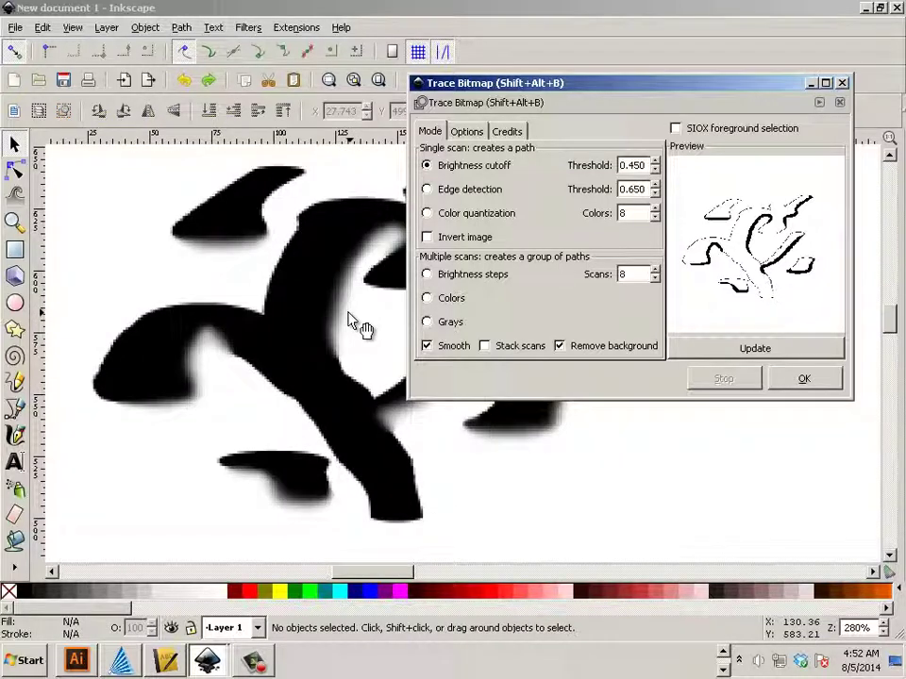
click(427, 189)
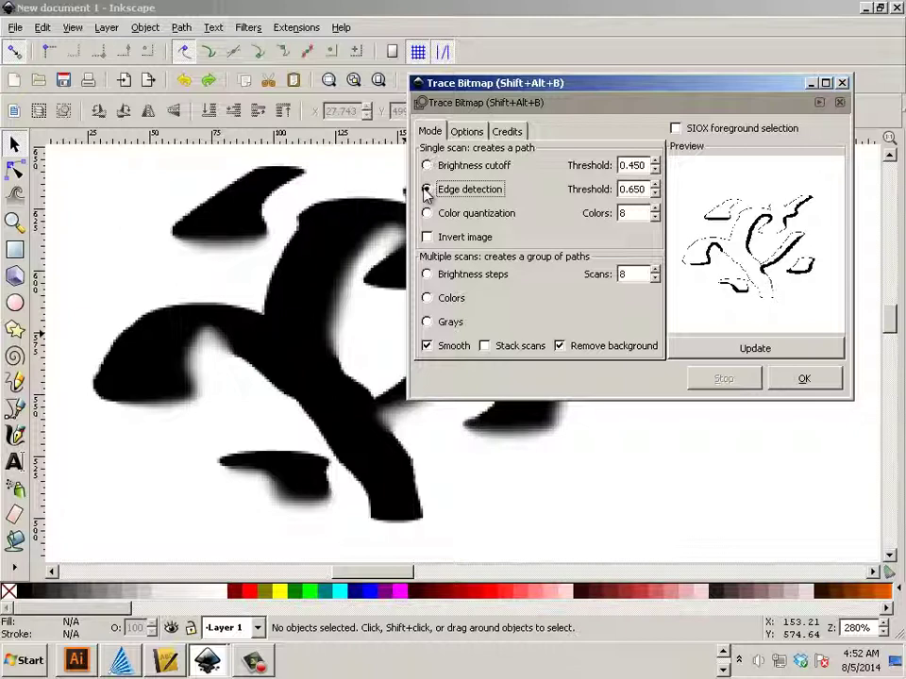
click(803, 378)
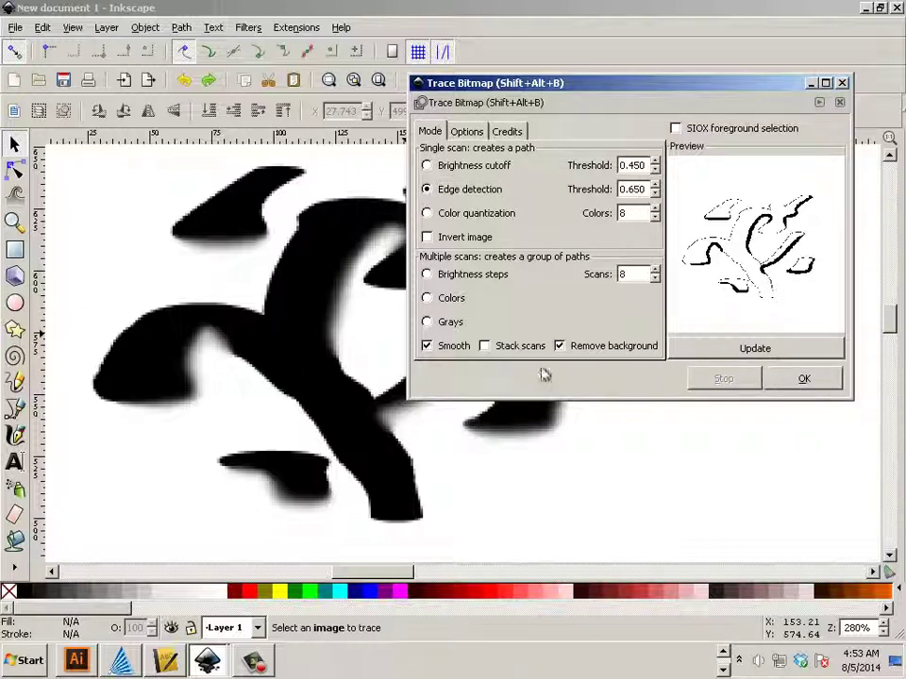
click(341, 367)
click(823, 378)
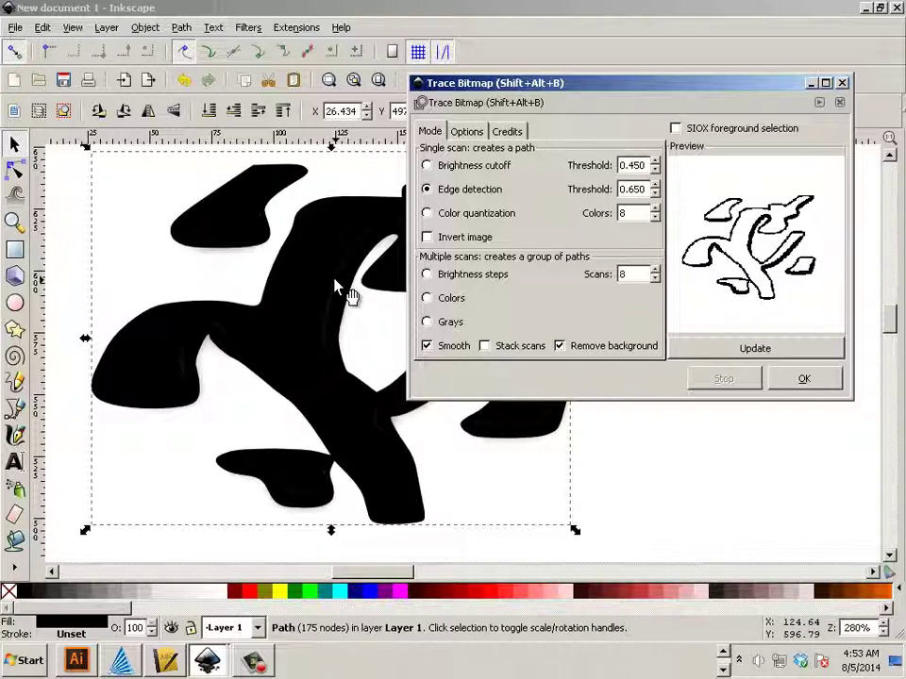
Undo the bitmap move and edge trace, then retrace with brightness cutoff at 0.450.
mouse_move(329, 299)
mouse_down()
mouse_move(320, 374)
mouse_move(239, 485)
mouse_move(189, 535)
mouse_move(383, 499)
mouse_move(704, 469)
mouse_move(746, 440)
mouse_up()
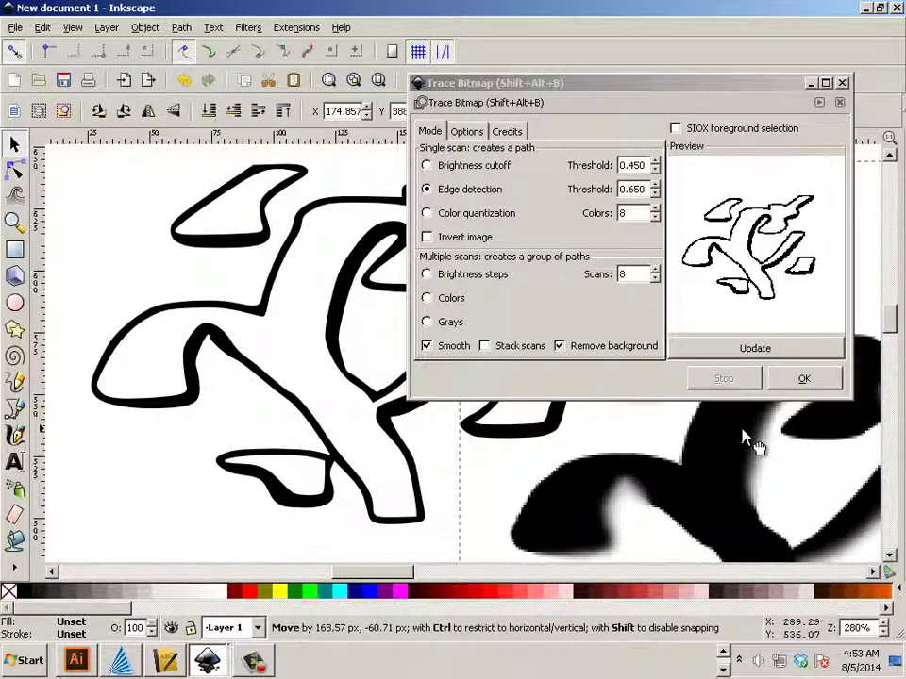
drag(743, 432, 743, 432)
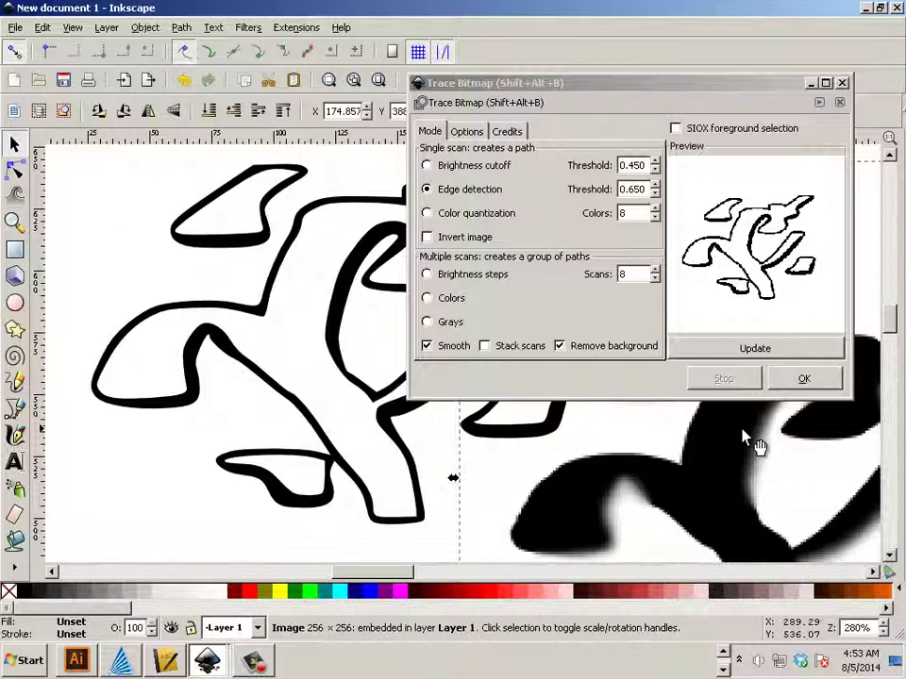
key(ctrl)
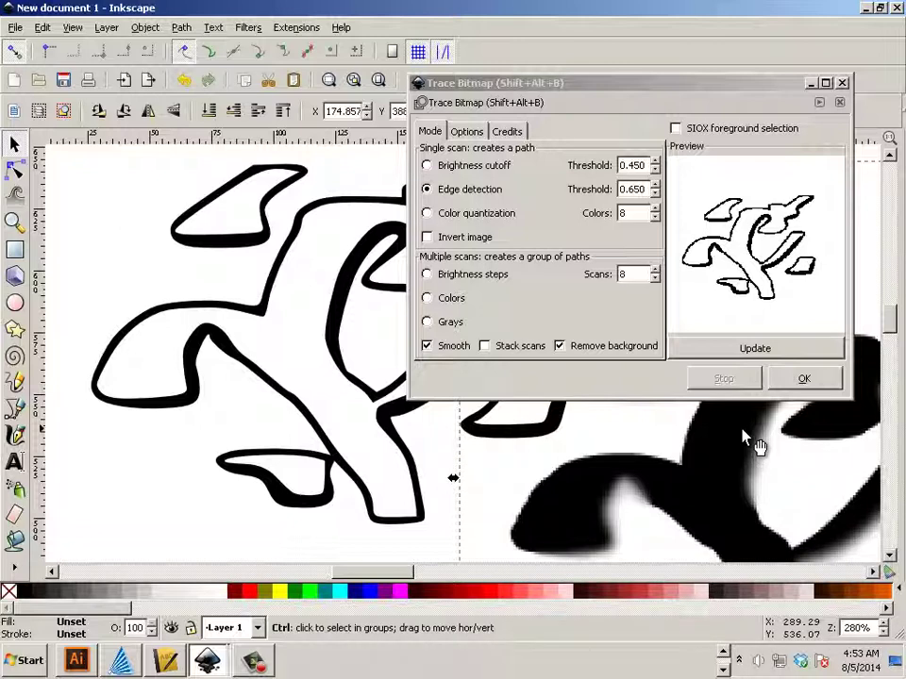
key(ctrl+z)
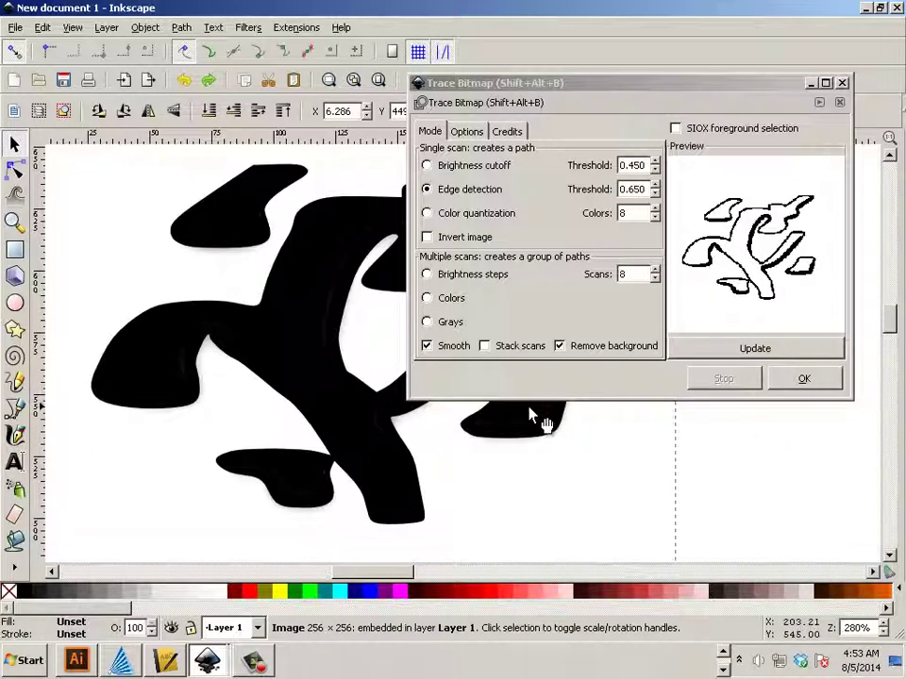
key(ctrl+z)
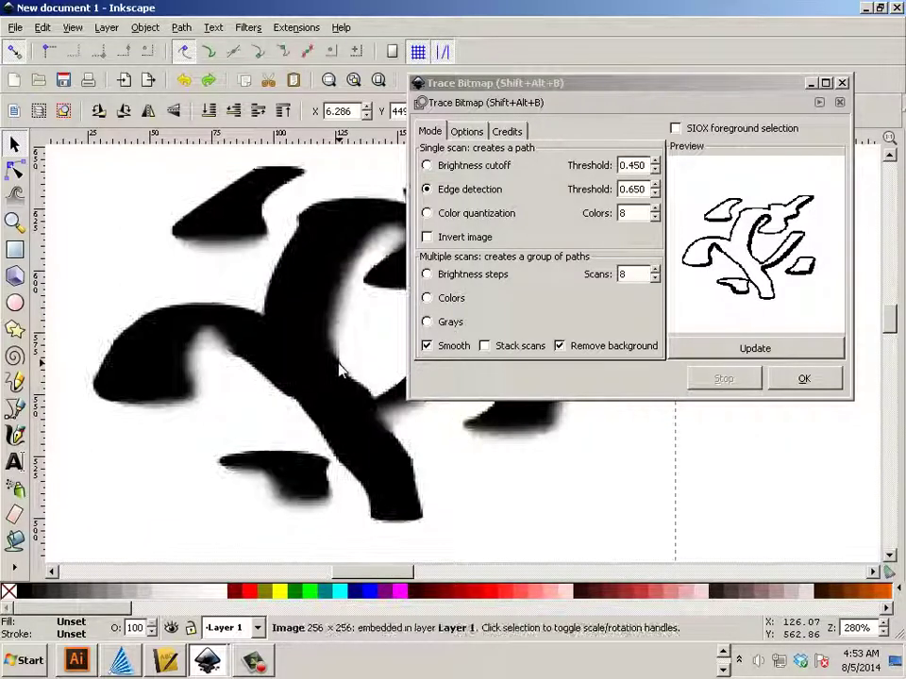
click(427, 166)
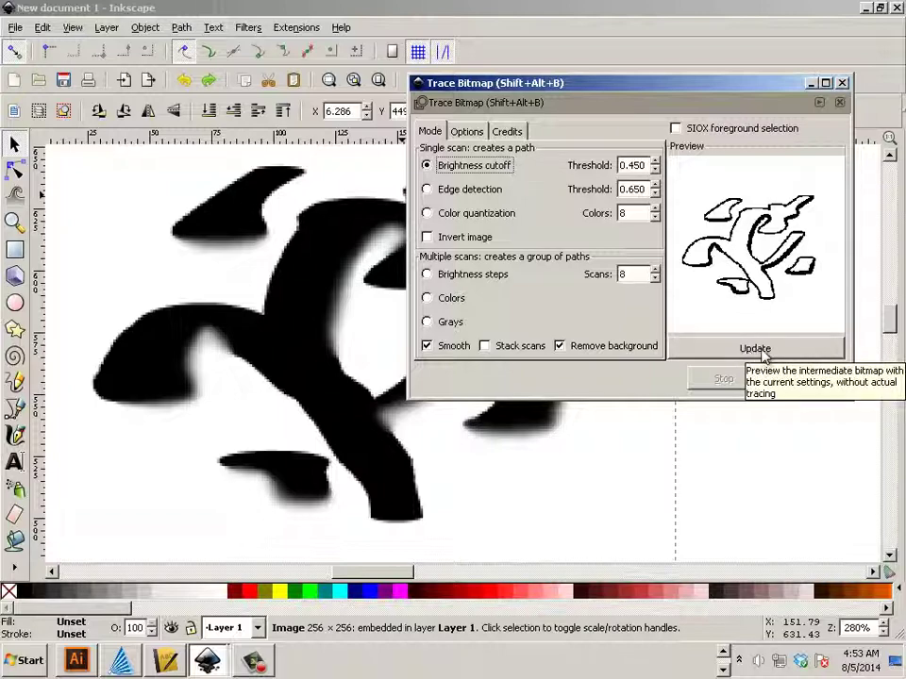
click(790, 378)
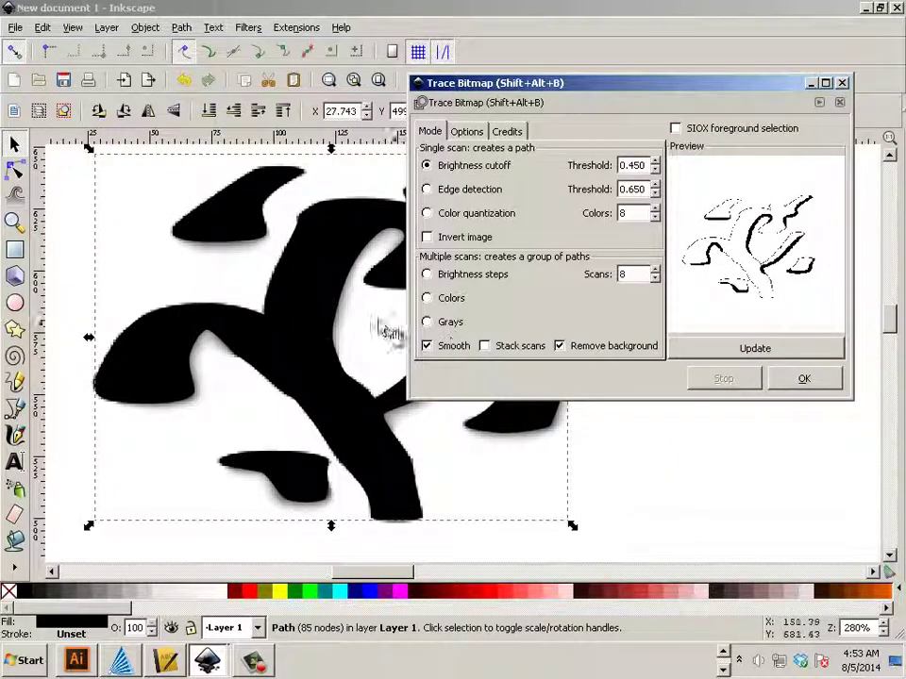
Move the traced black path off the bitmap and place it to the bitmap's left.
mouse_move(323, 320)
mouse_down()
mouse_move(213, 395)
mouse_move(538, 500)
mouse_move(692, 500)
mouse_up()
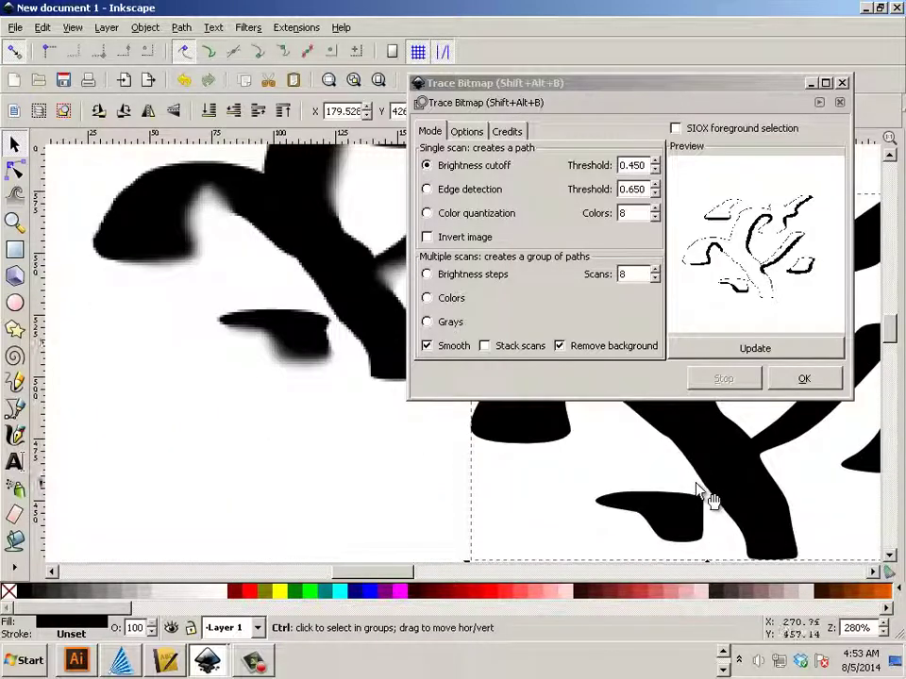
scroll(703, 497, down, 2)
mouse_move(703, 497)
mouse_down()
mouse_move(718, 482)
mouse_move(313, 465)
mouse_move(263, 378)
mouse_move(255, 387)
mouse_up()
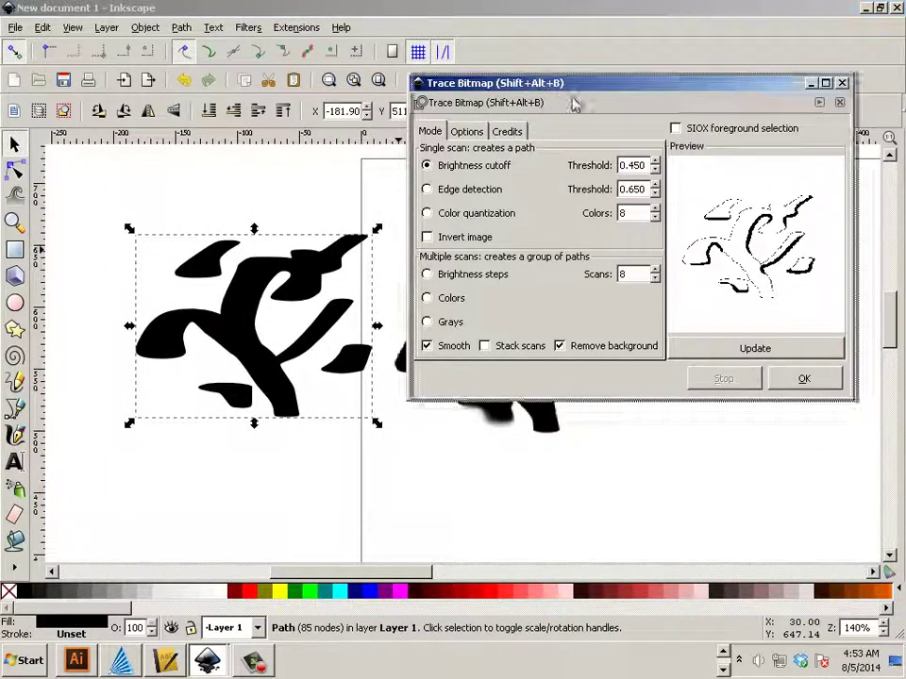
Move the Trace Bitmap dialog aside and open the View menu.
drag(575, 101, 738, 155)
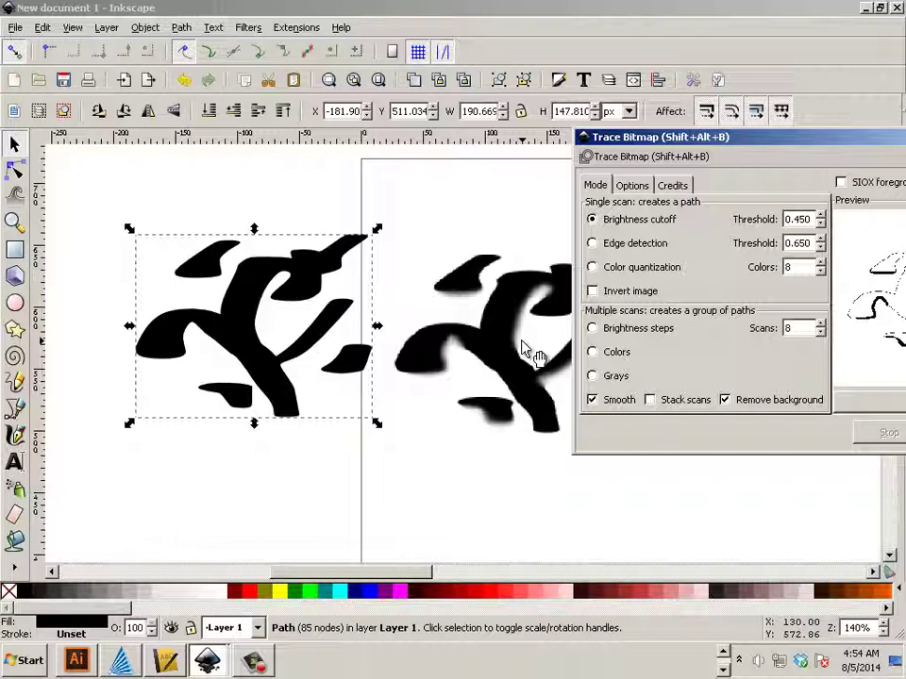
click(253, 324)
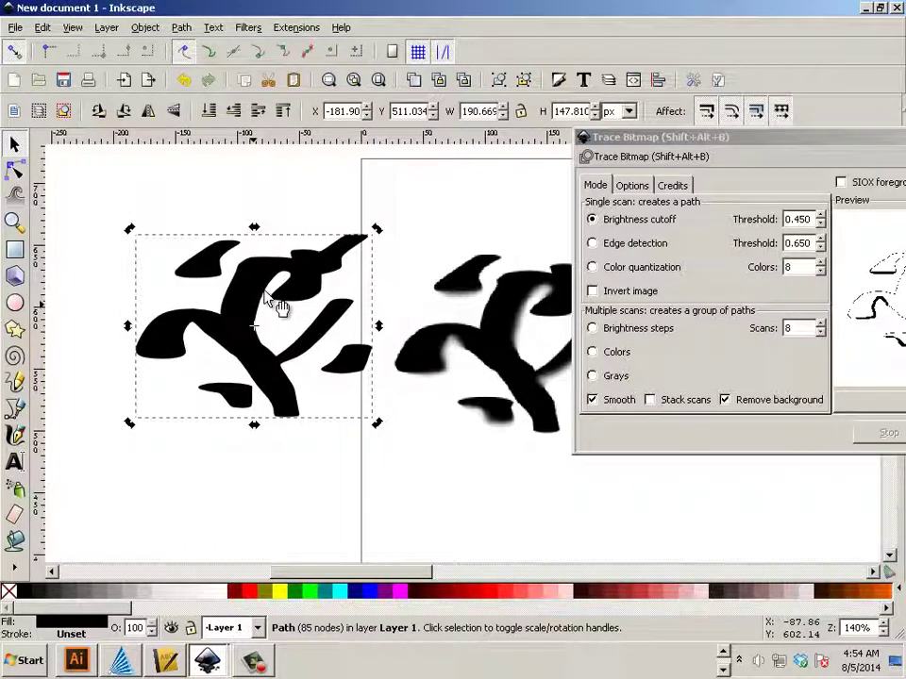
click(143, 26)
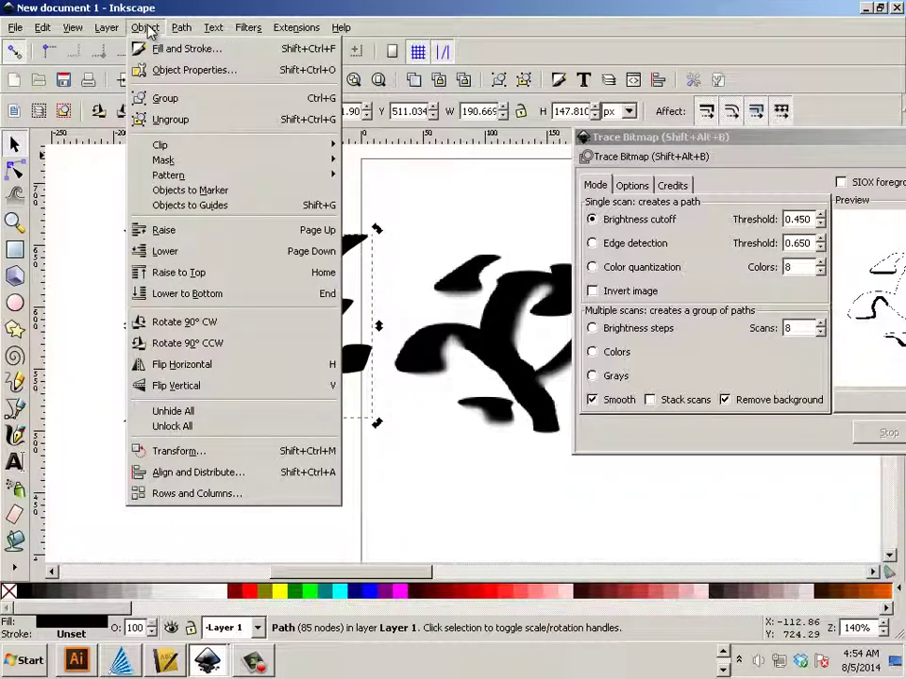
Switch the canvas to Outline display mode and nudge the traced path further left.
mouse_move(94, 64)
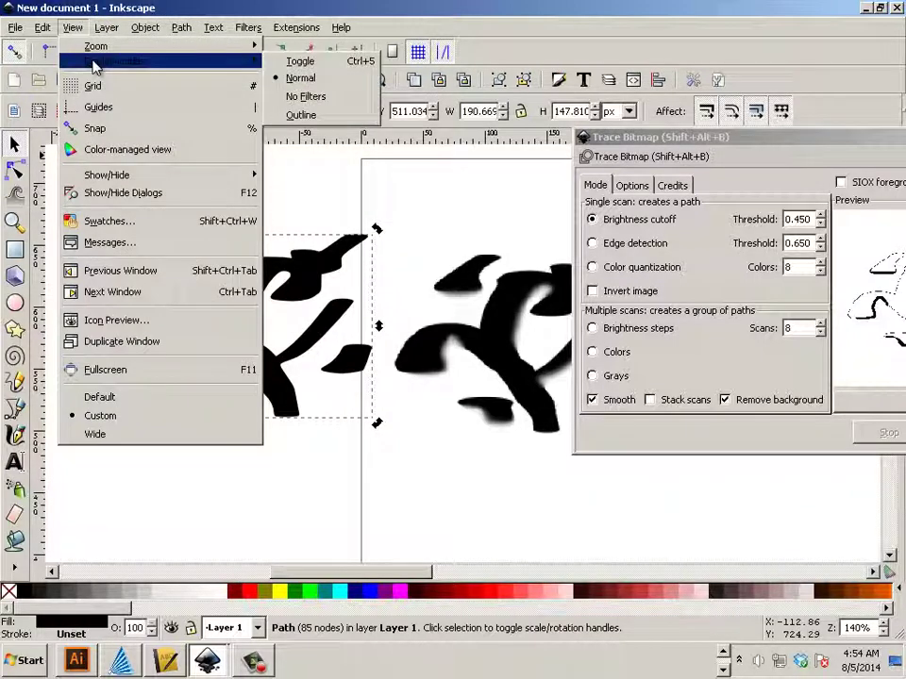
click(292, 115)
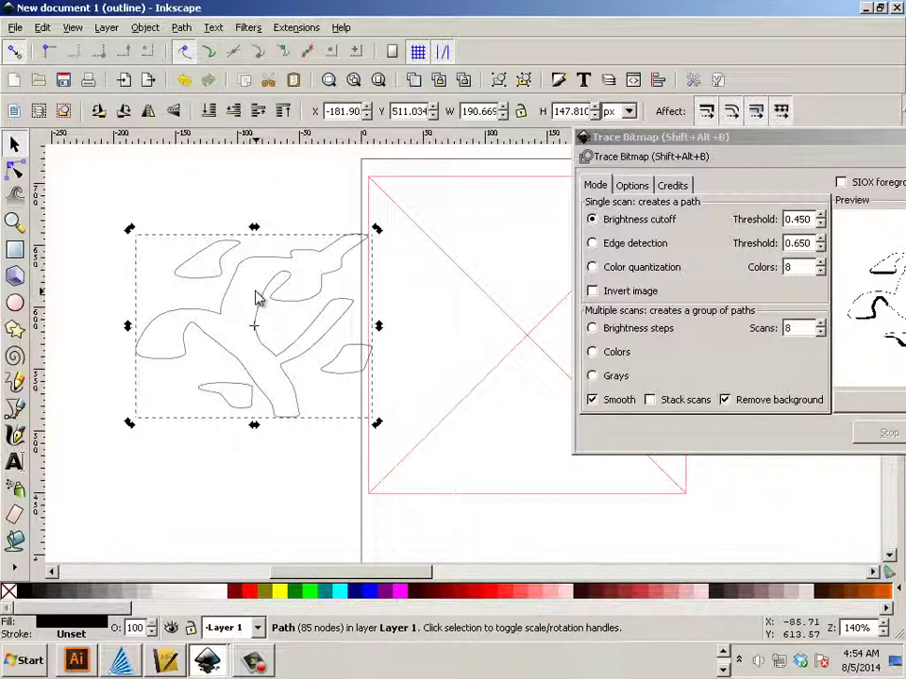
drag(272, 294, 236, 290)
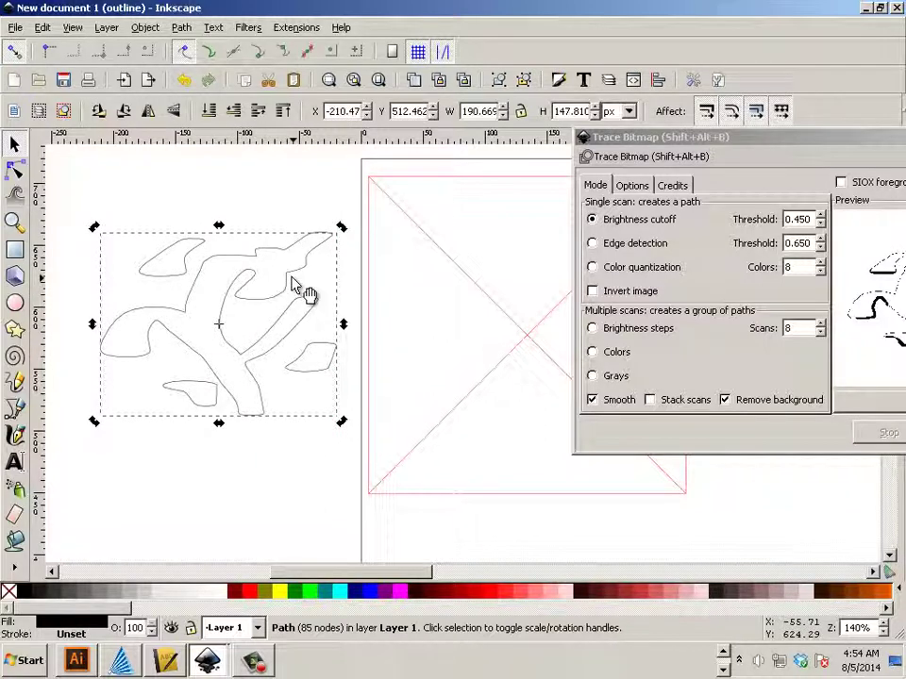
Return the canvas to Normal display and shift the traced path slightly down and right.
click(72, 27)
mouse_move(102, 62)
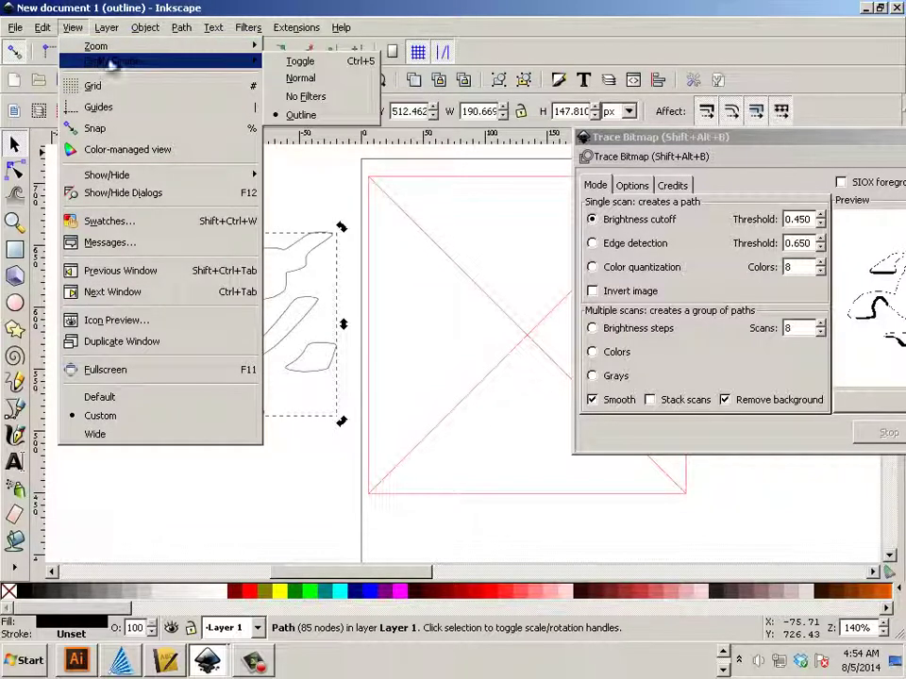
click(283, 77)
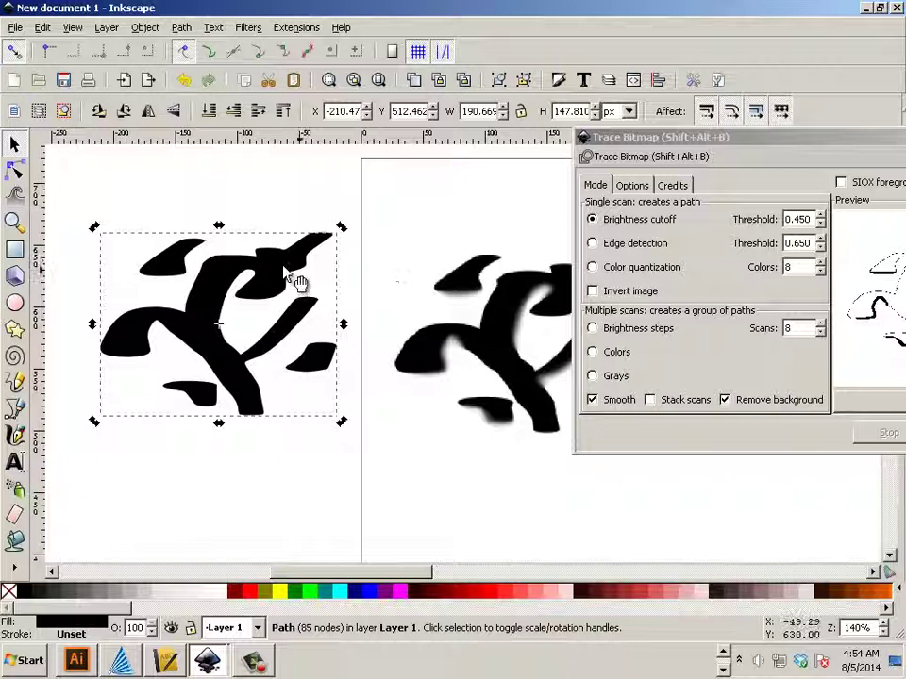
drag(284, 268, 299, 306)
key(ctrl+Up)
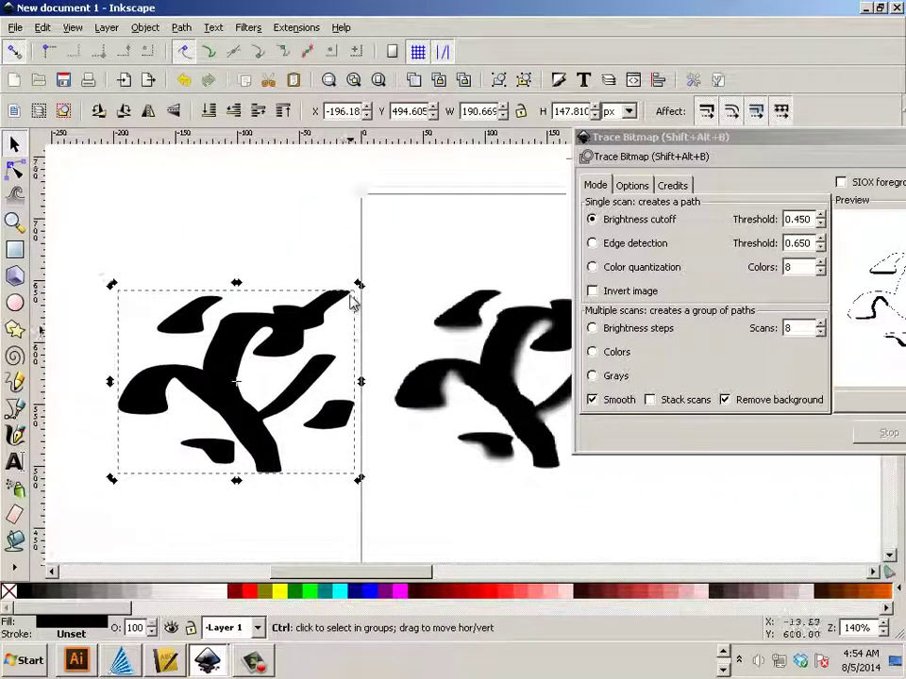
scroll(351, 296, up, 1)
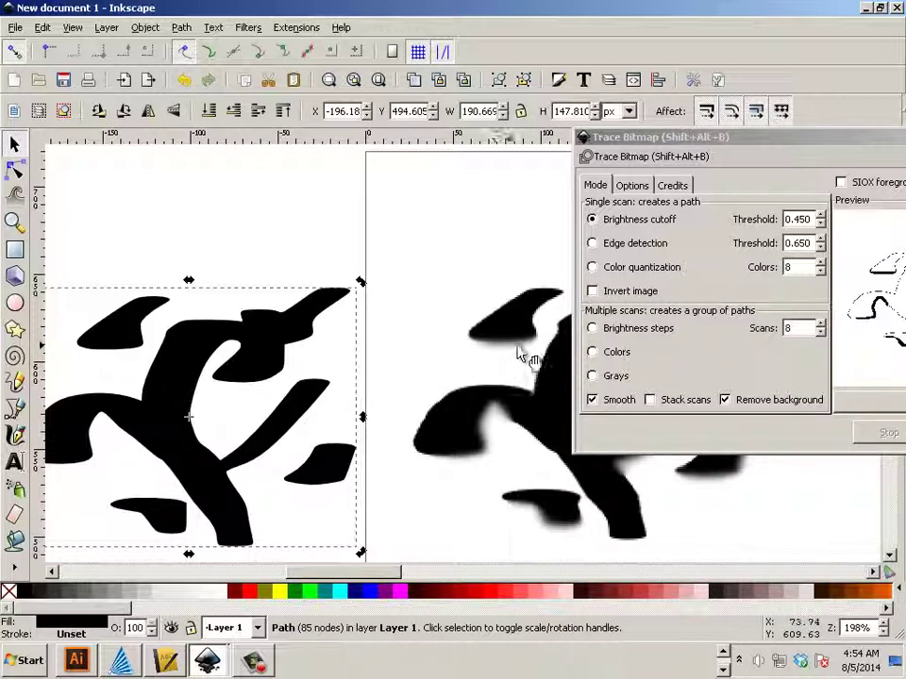
scroll(524, 351, up, 1)
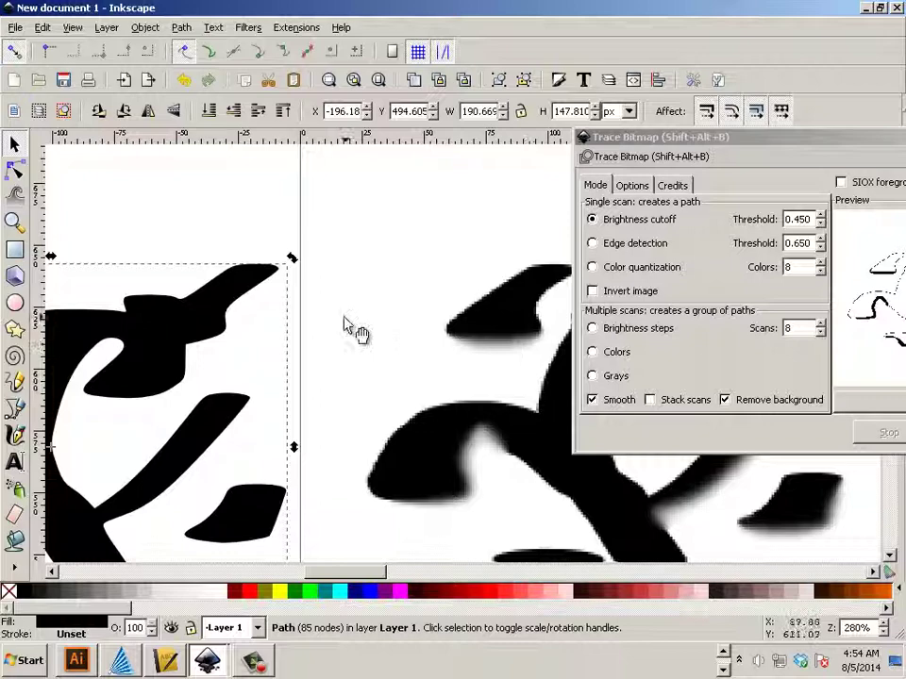
scroll(345, 325, down, 2)
scroll(343, 322, down, 2)
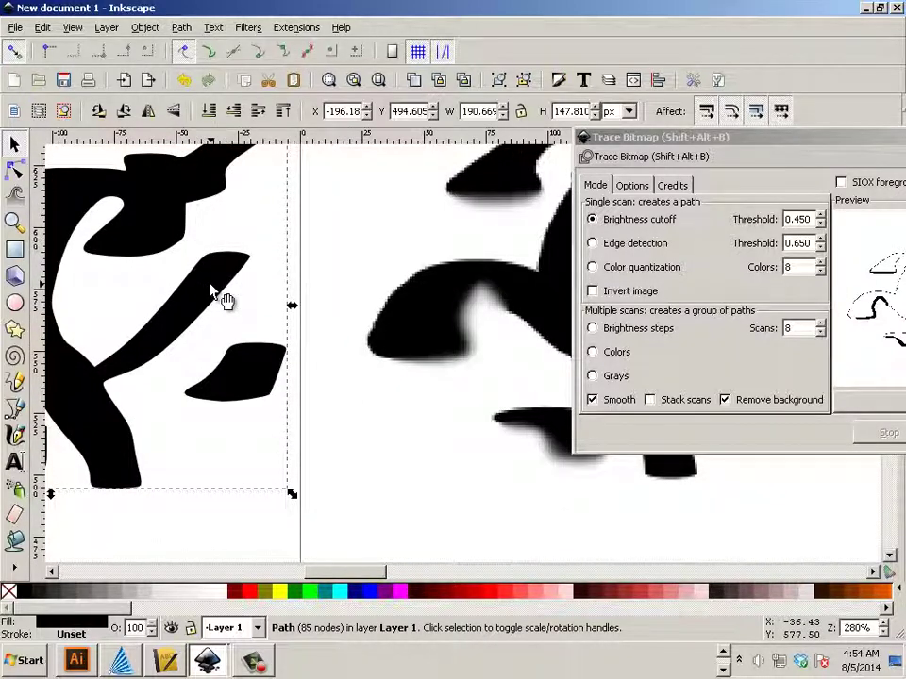
Delete the old traced path, select the blurred bitmap, and raise the threshold to 1.000.
key(Delete)
click(461, 287)
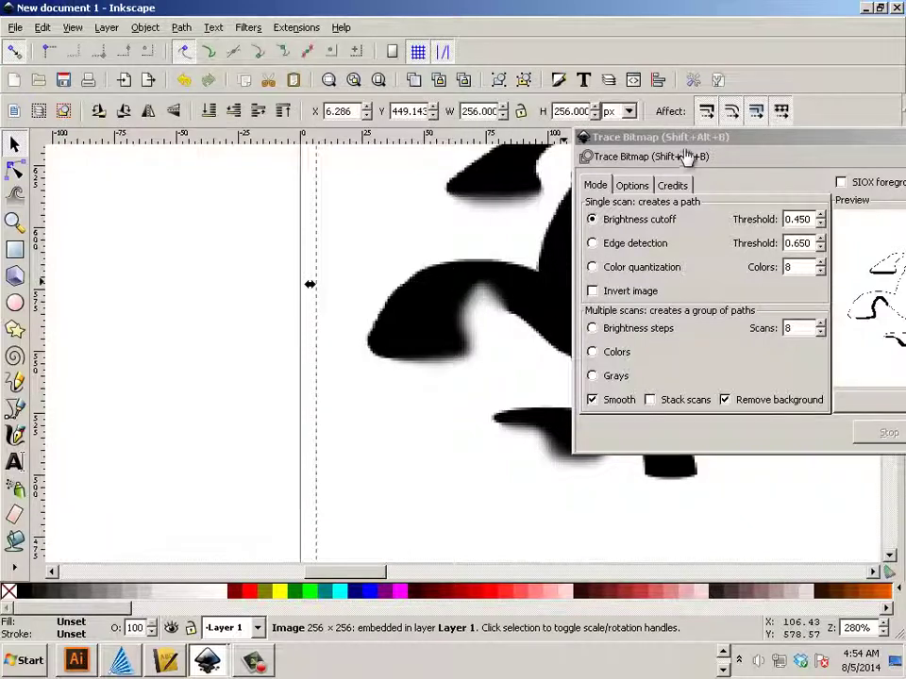
drag(698, 142, 742, 162)
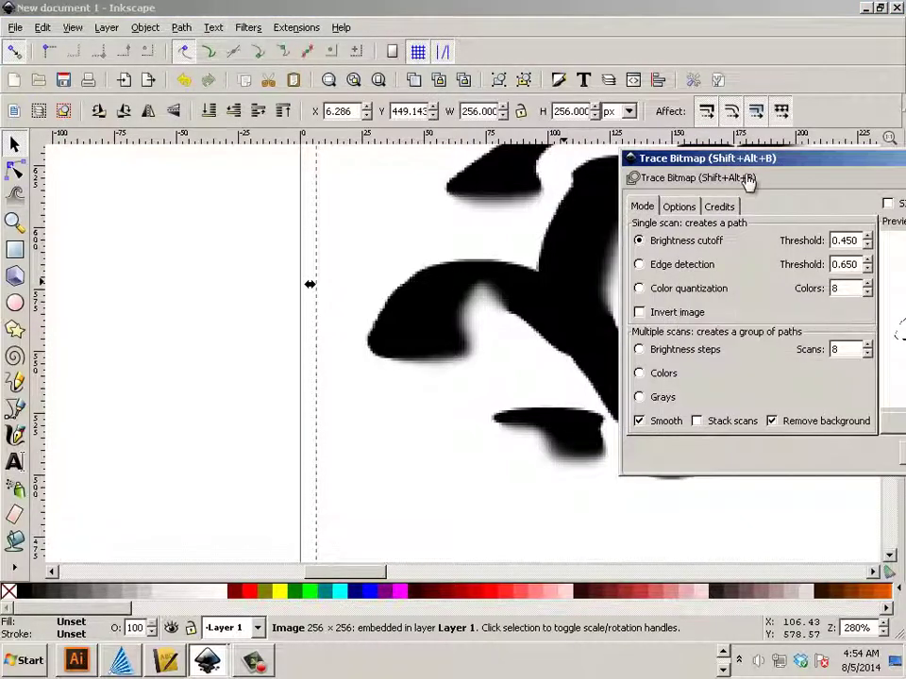
drag(866, 237, 866, 238)
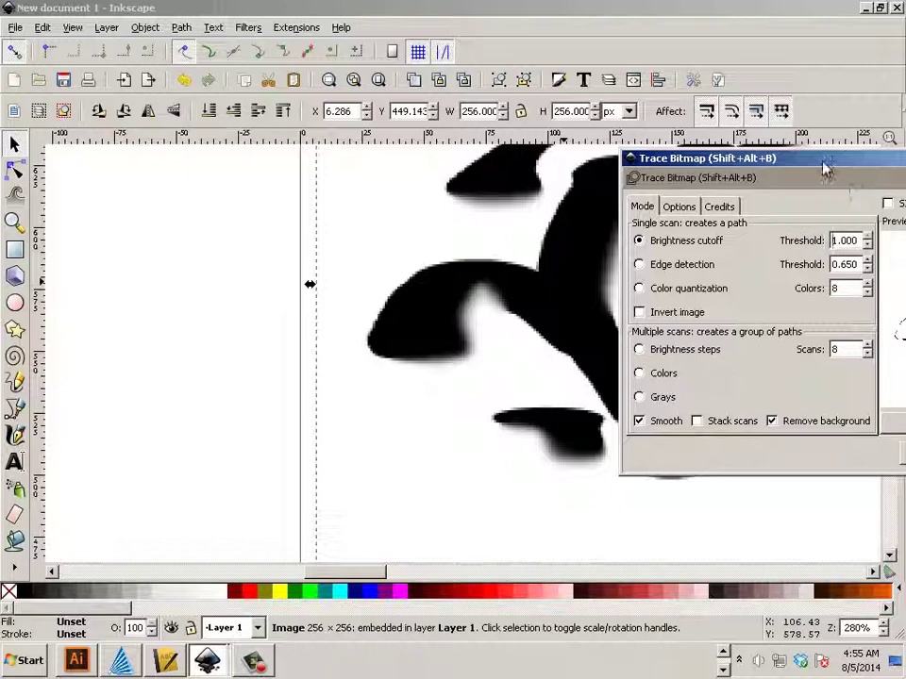
Trace the bitmap at threshold 1.000 and delete the resulting solid black block.
drag(822, 167, 647, 160)
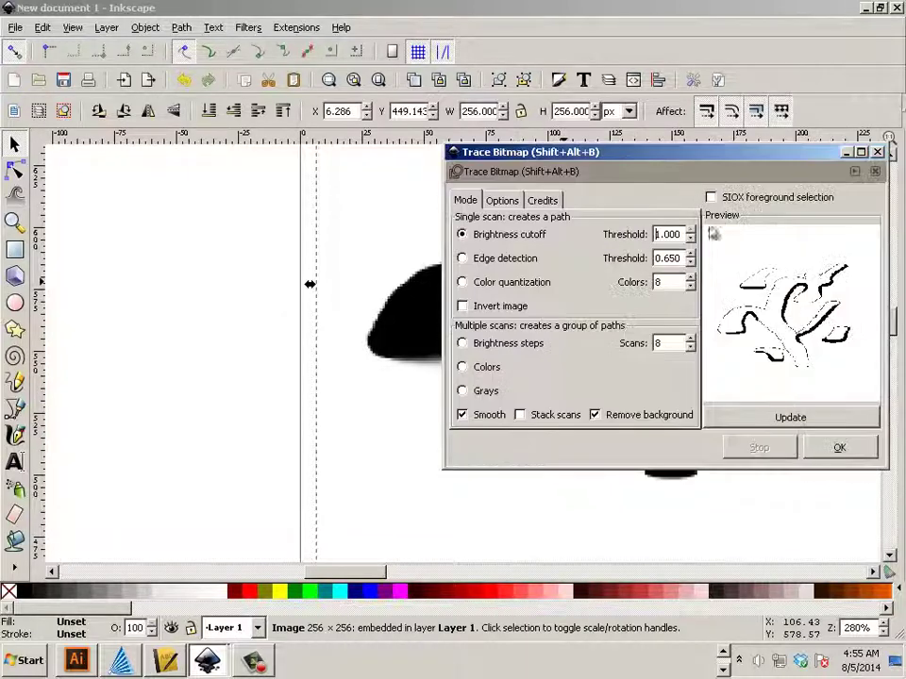
click(769, 420)
click(828, 448)
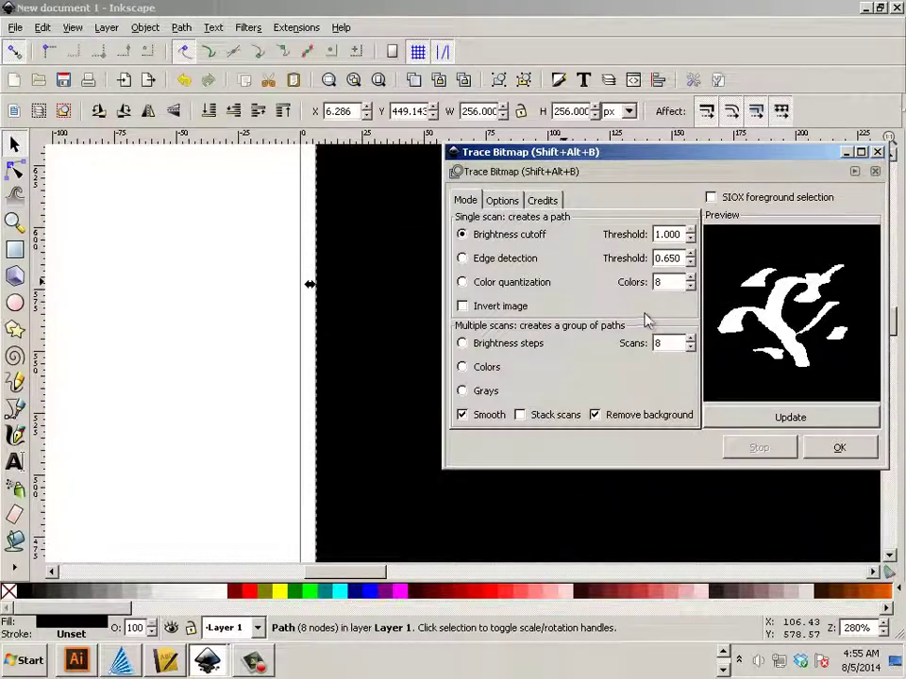
drag(571, 153, 624, 260)
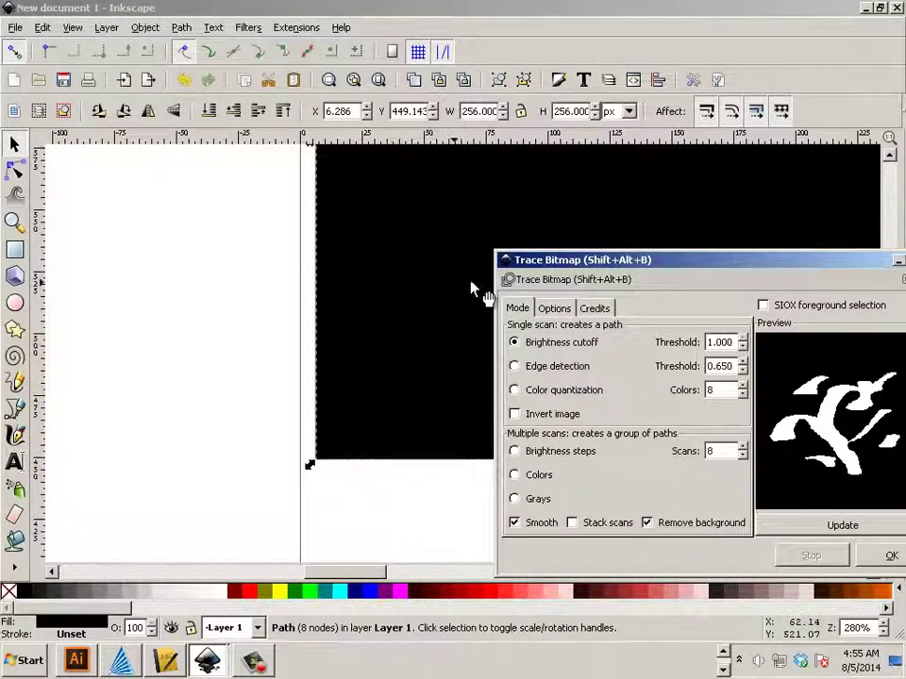
scroll(415, 288, up, 2)
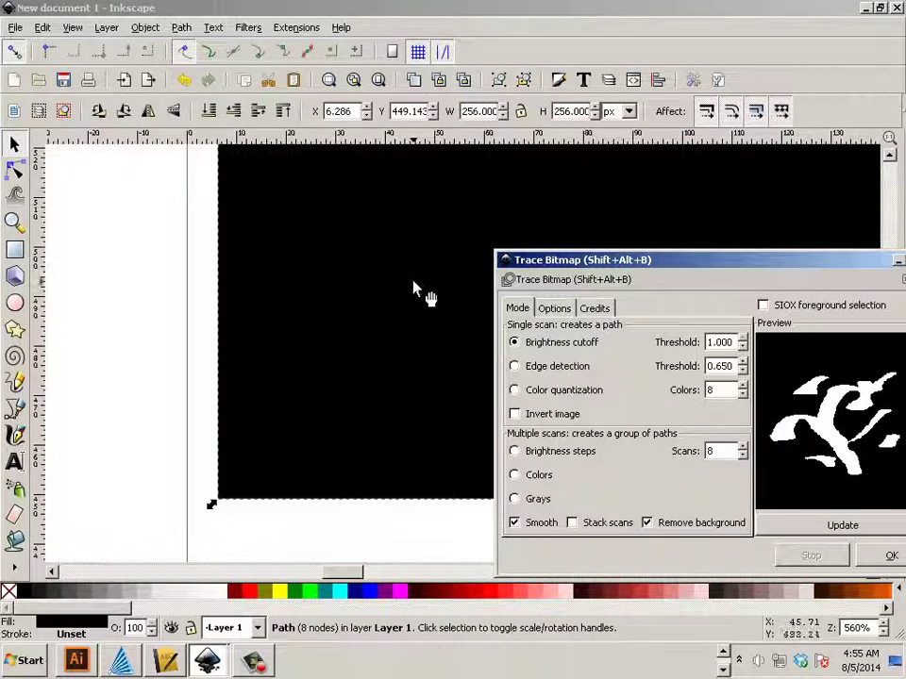
scroll(415, 288, up, 2)
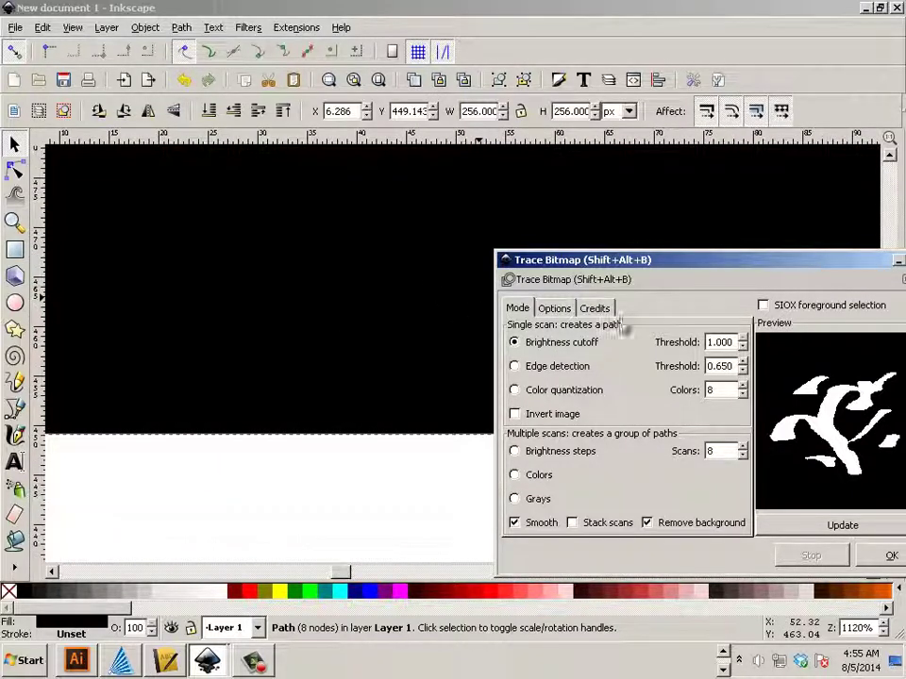
key(Delete)
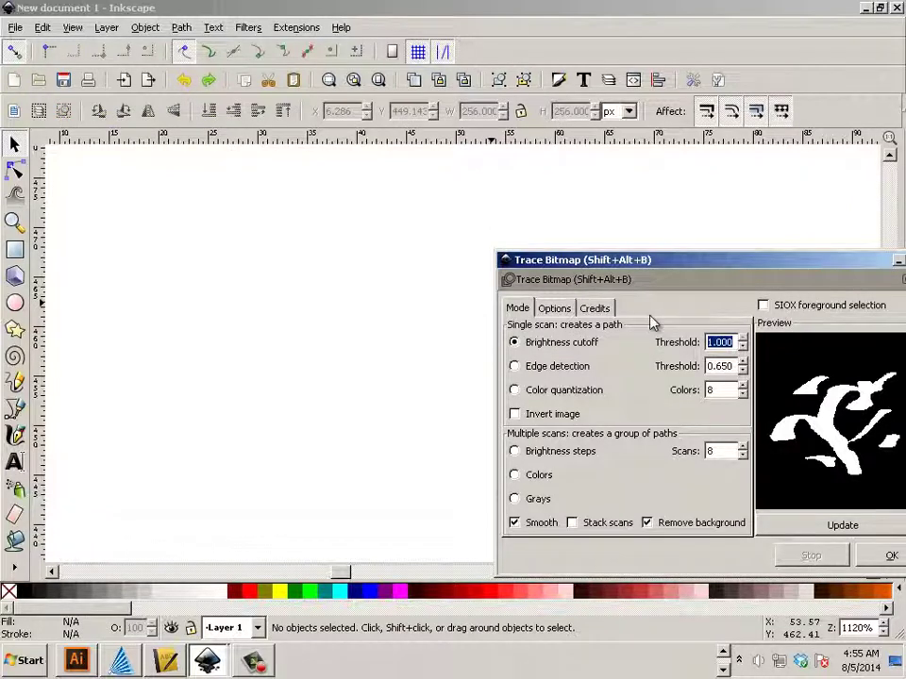
Enter 0.800 as brightness threshold, select the blurred bitmap, and trace it into an 82-node path.
text(.8)
click(823, 525)
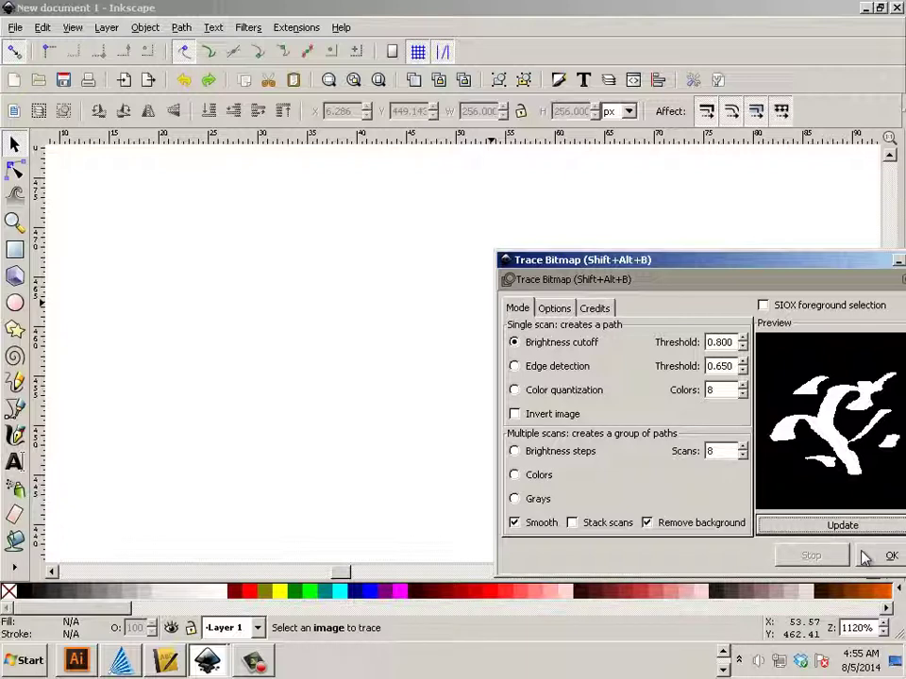
click(262, 321)
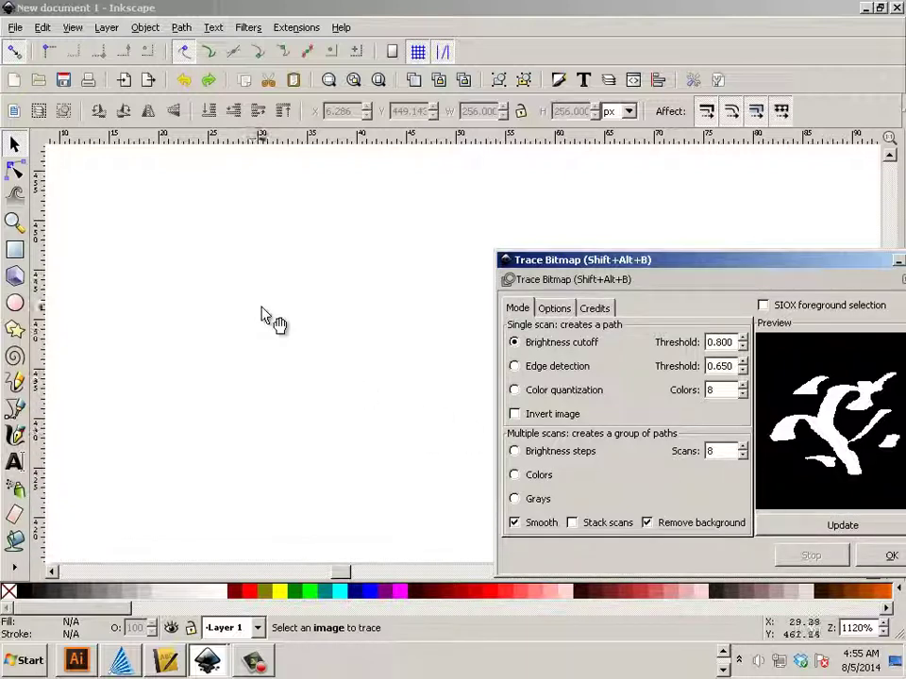
scroll(275, 318, down, 6)
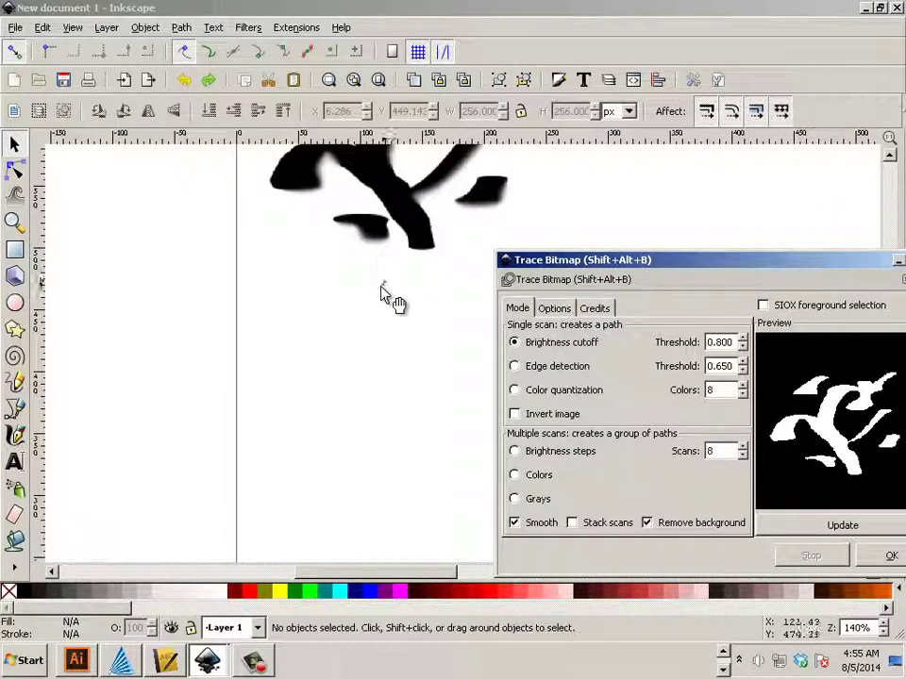
scroll(387, 298, down, 1)
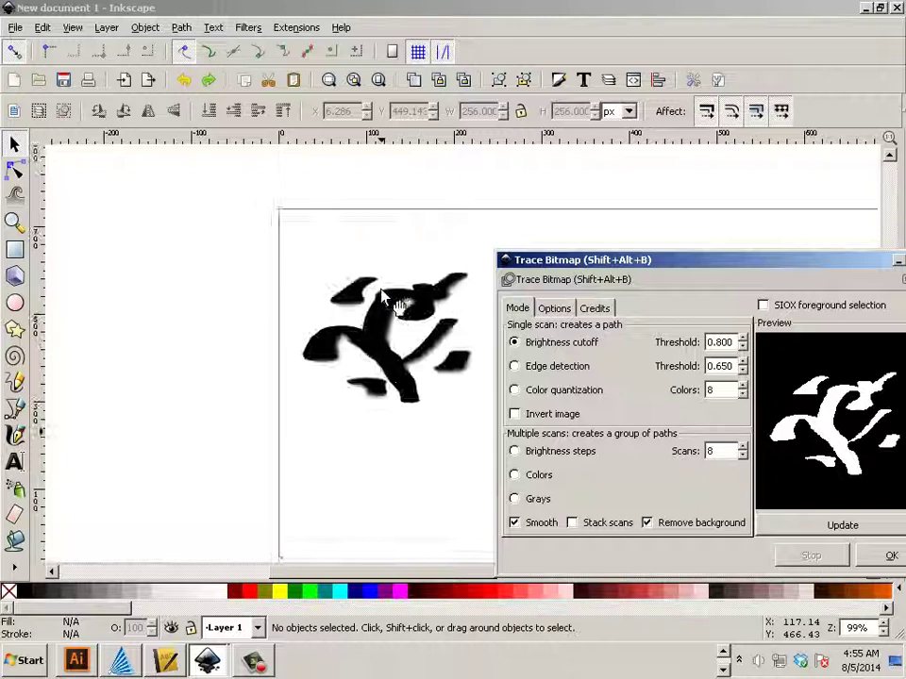
scroll(382, 297, down, 2)
scroll(382, 297, up, 2)
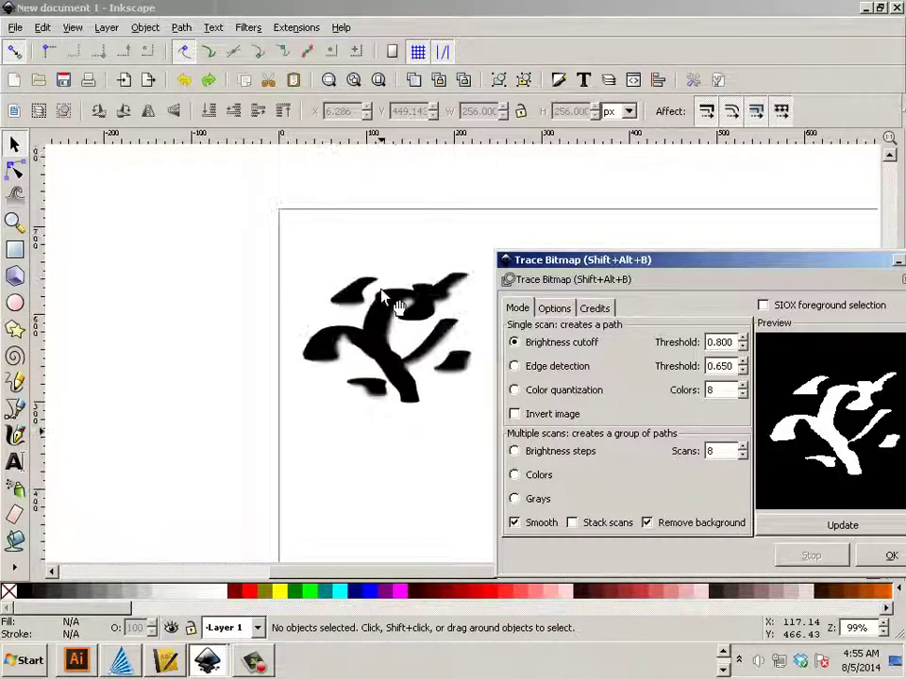
scroll(382, 297, down, 4)
scroll(383, 297, up, 5)
scroll(383, 294, down, 4)
scroll(382, 294, up, 4)
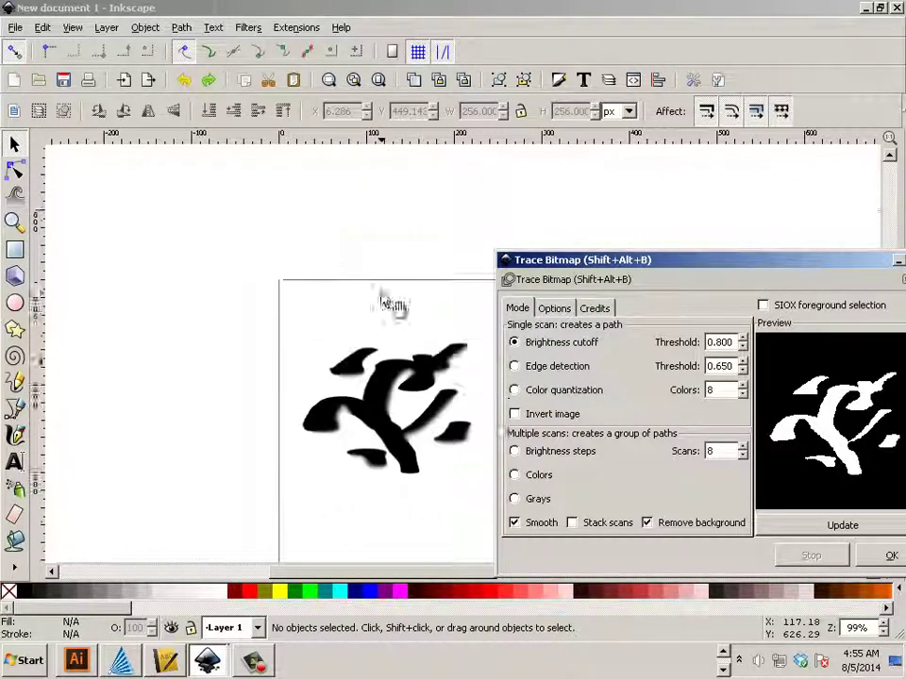
scroll(382, 294, down, 2)
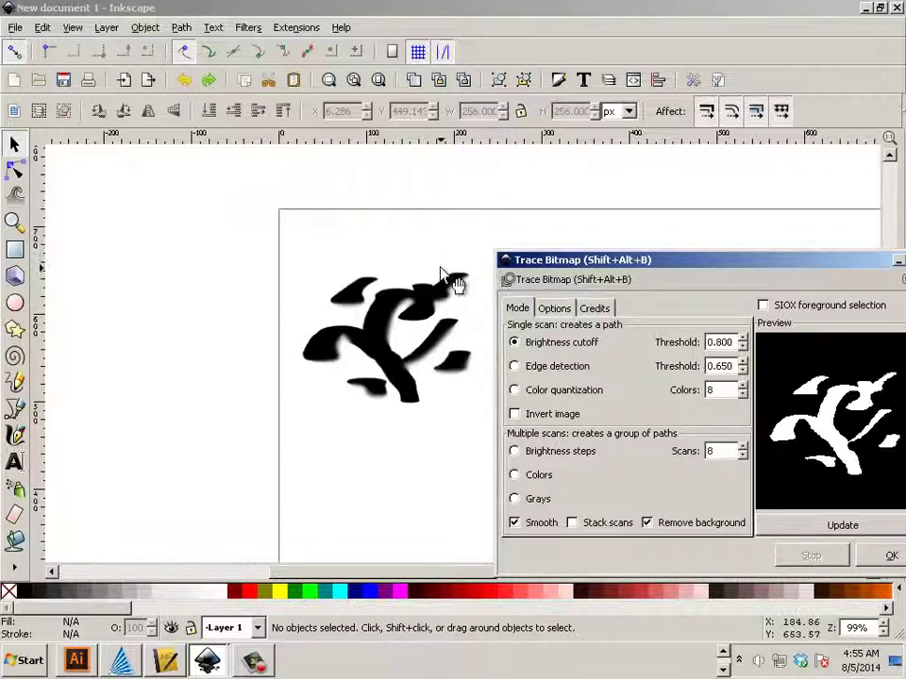
scroll(450, 283, down, 2)
scroll(449, 283, up, 2)
drag(420, 300, 453, 348)
click(887, 556)
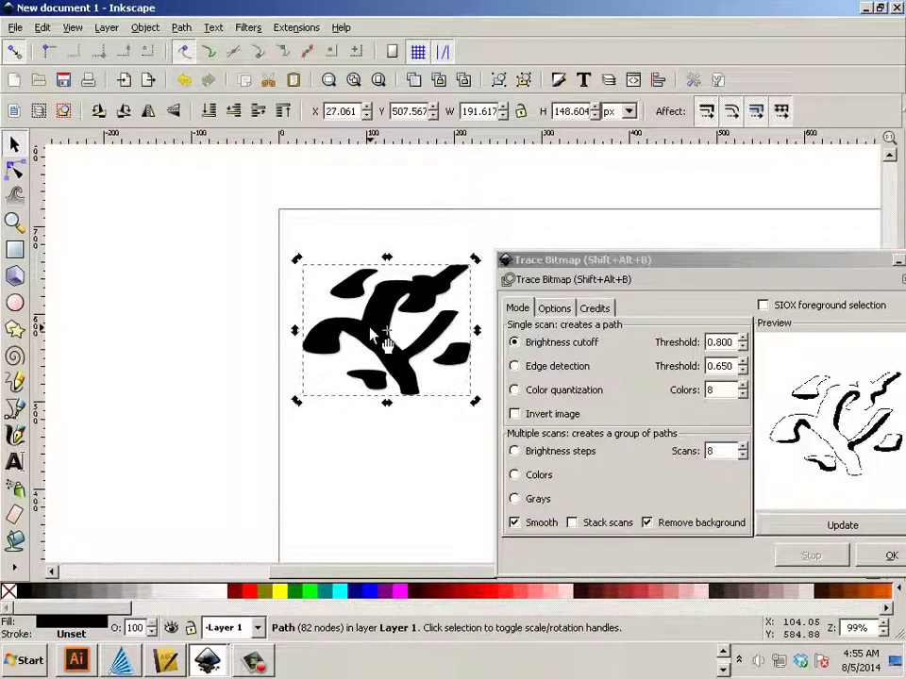
Retrace the bitmap at threshold 0.200 and drag the 84-node path to the bitmap's left.
key(Escape)
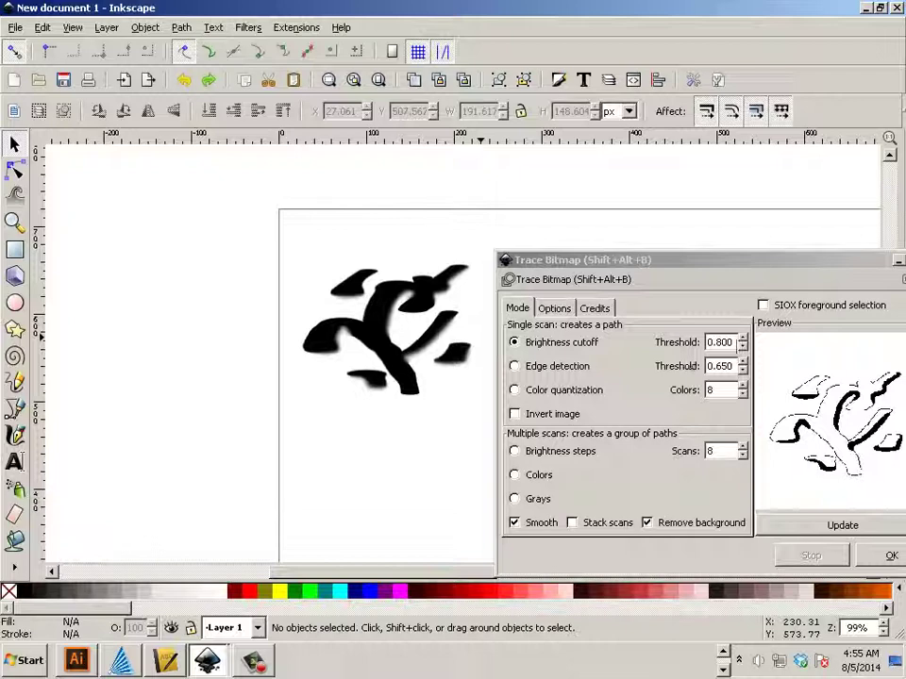
click(717, 341)
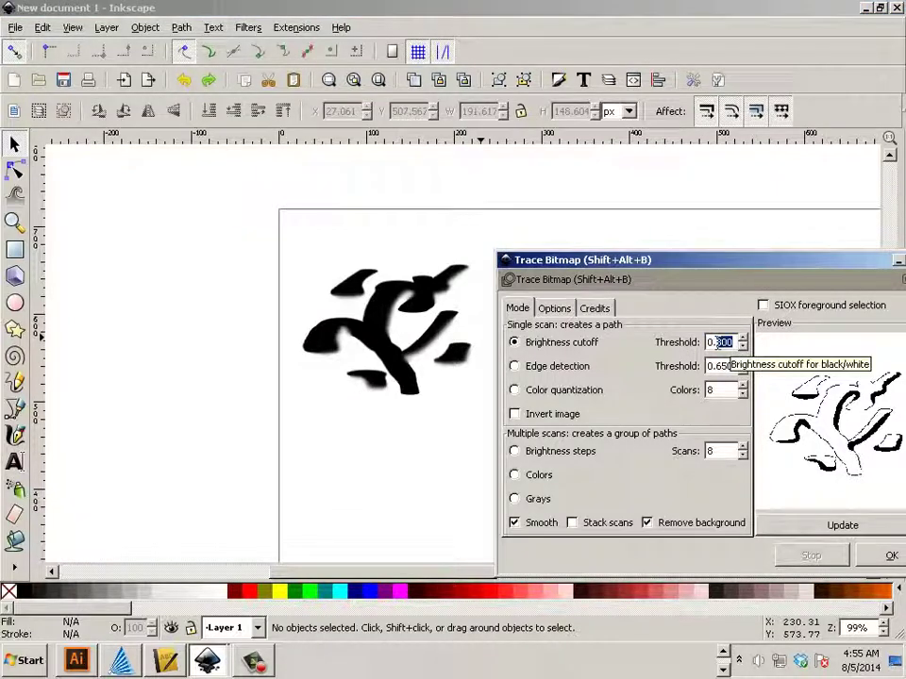
text(0.2)
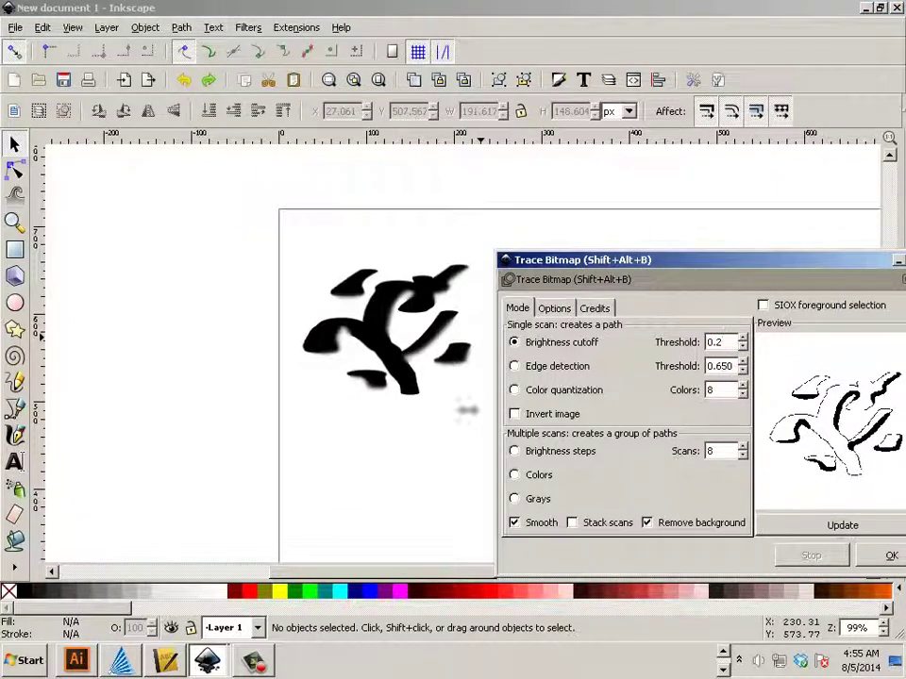
click(384, 360)
click(811, 526)
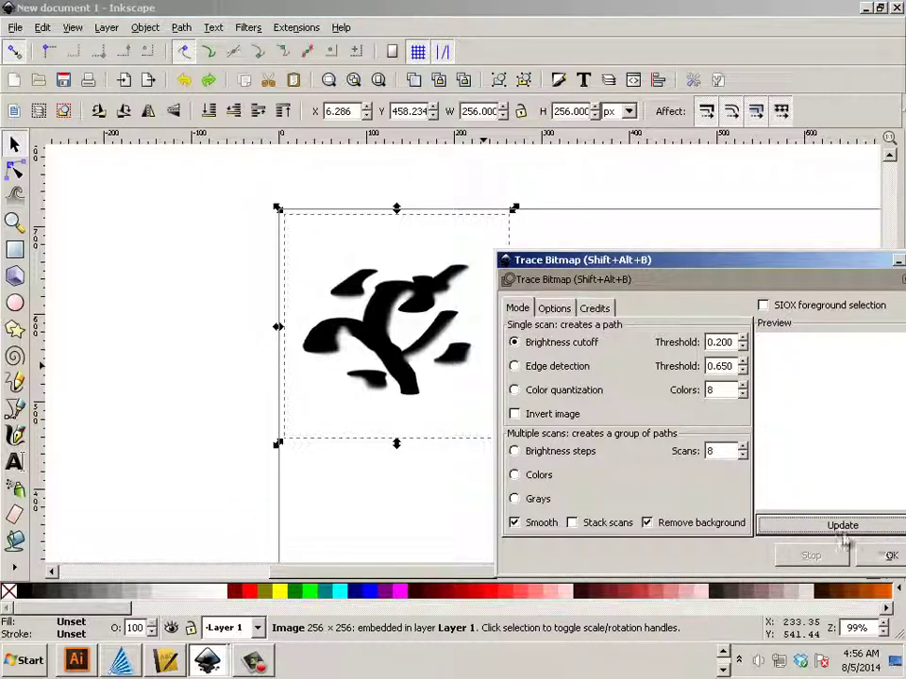
click(878, 554)
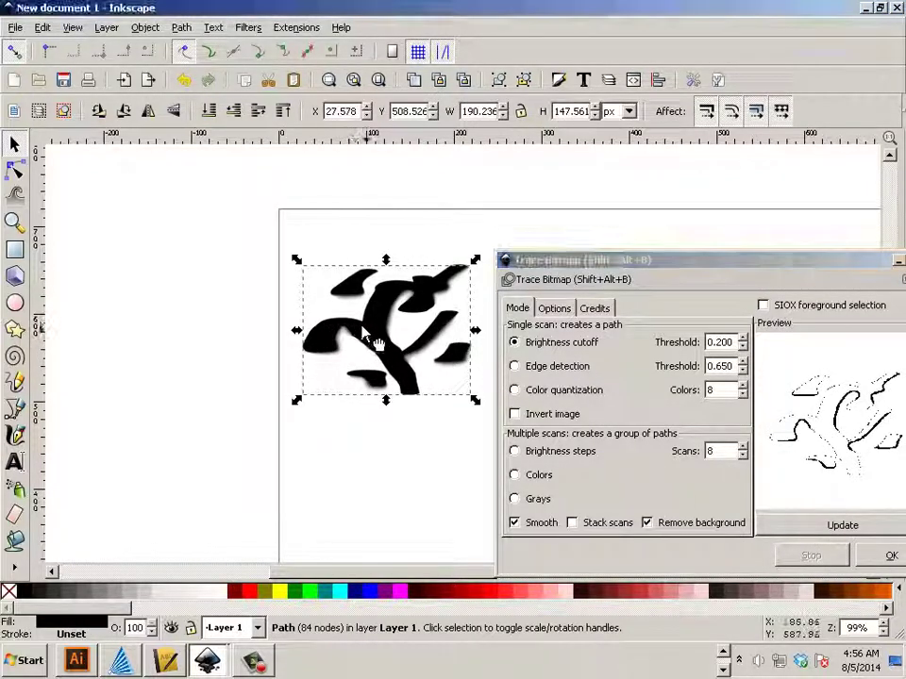
drag(381, 349, 178, 314)
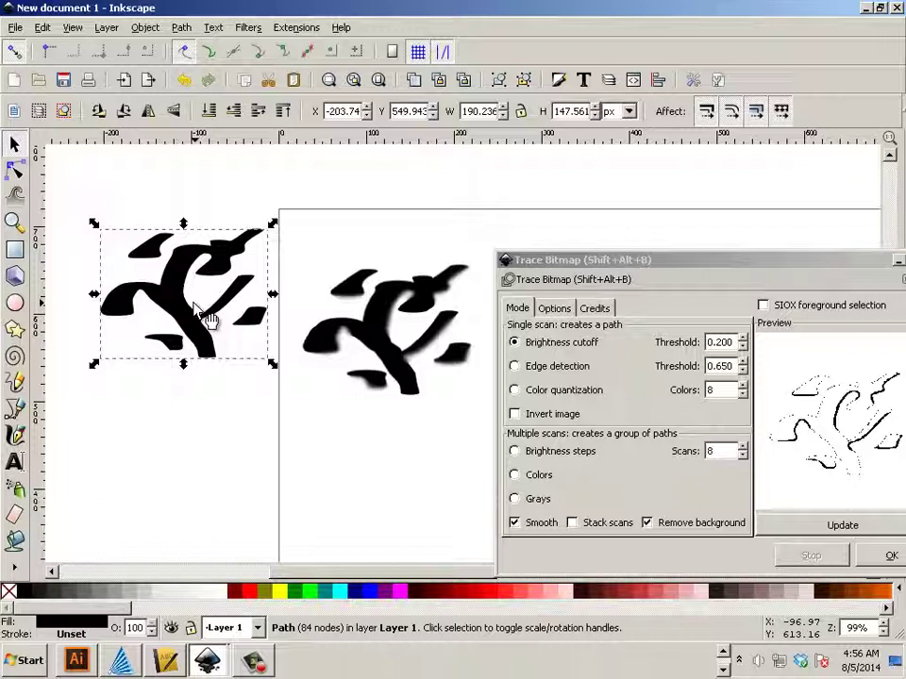
Switch to GIMP and draw a test pencil stroke near the image's top-left.
key(alt+Tab)
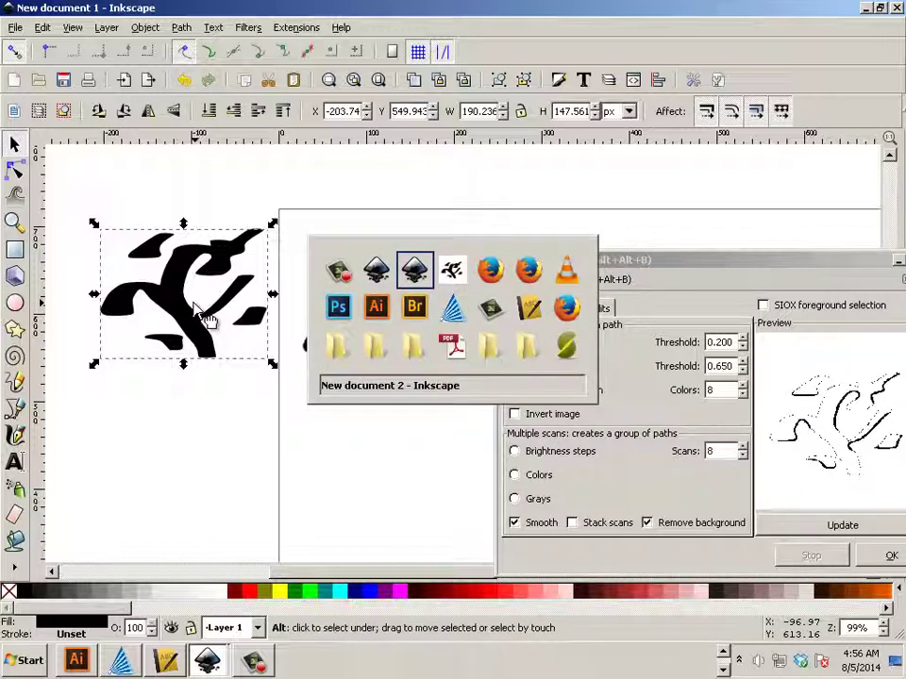
key(alt+Tab)
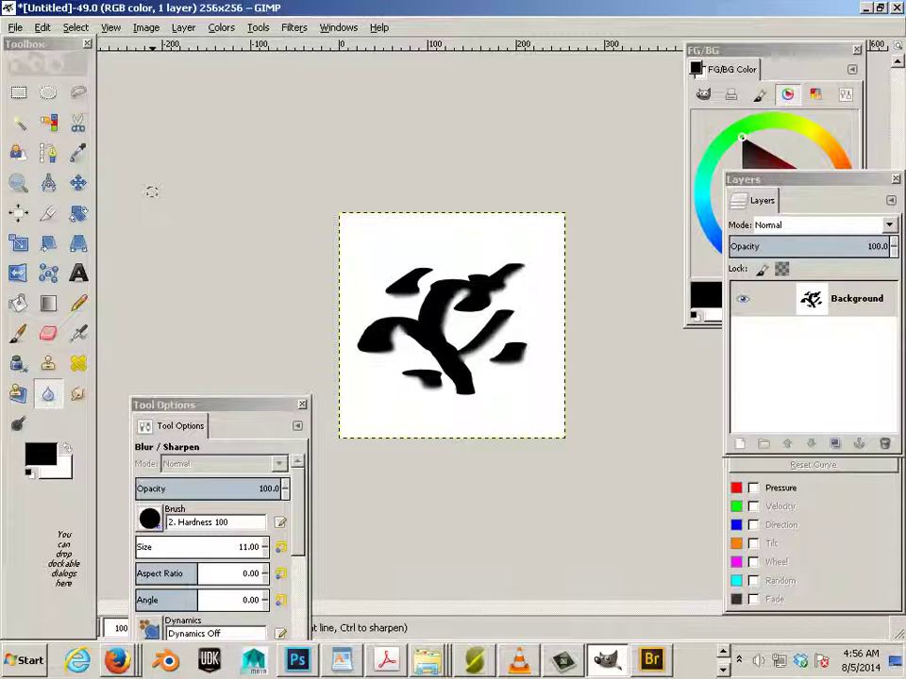
click(76, 307)
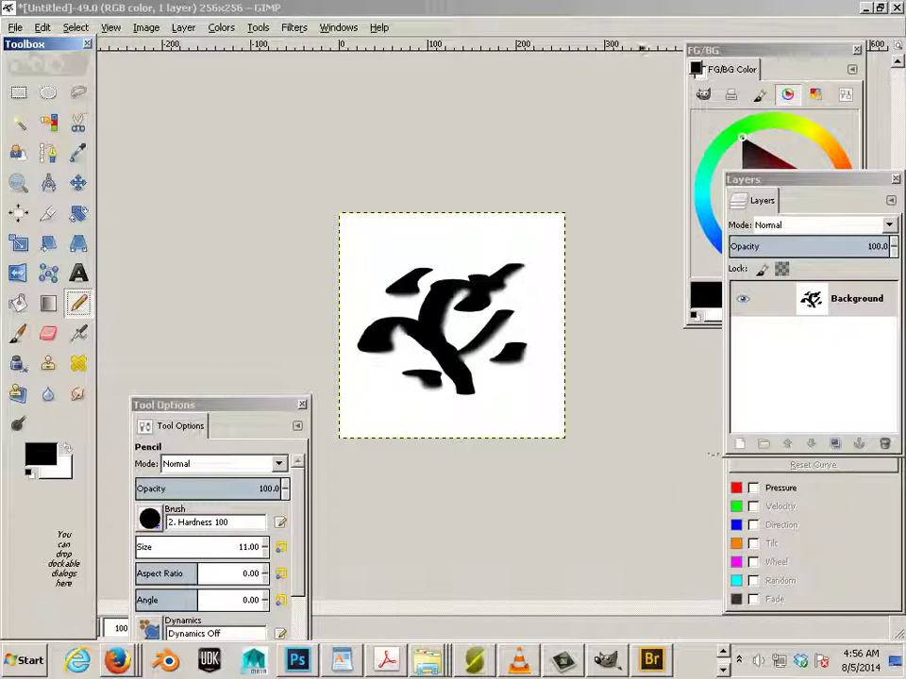
drag(351, 270, 402, 227)
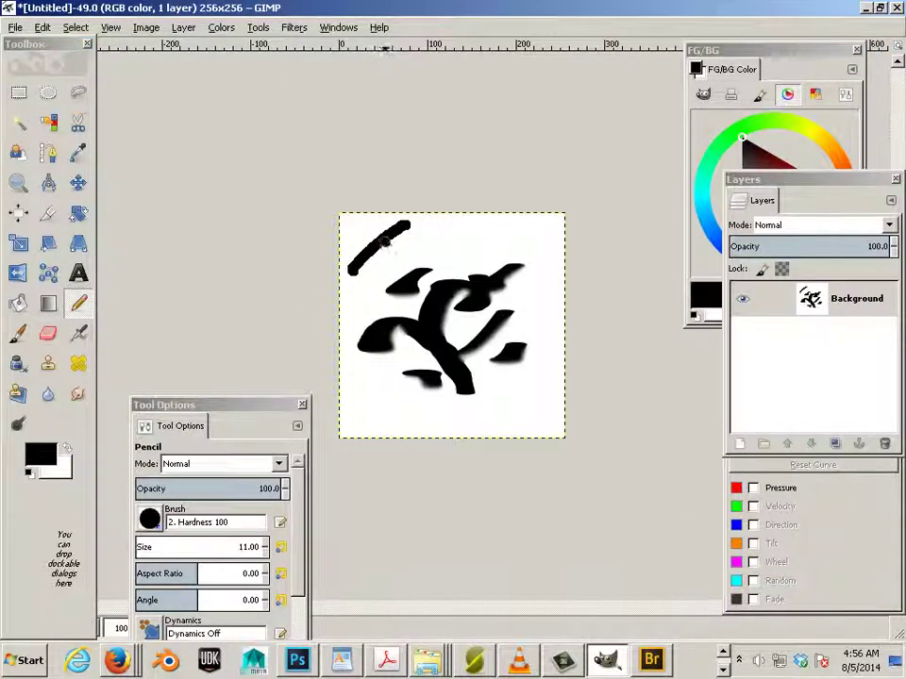
drag(384, 242, 375, 296)
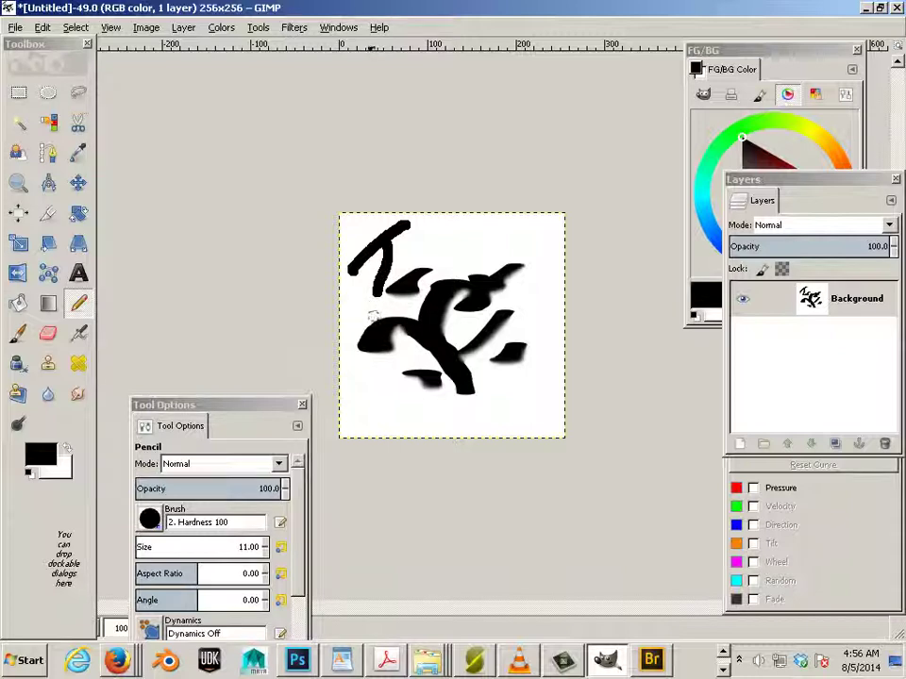
Erase the thick diagonal stroke and switch back to the Paintbrush at size 1.
click(49, 333)
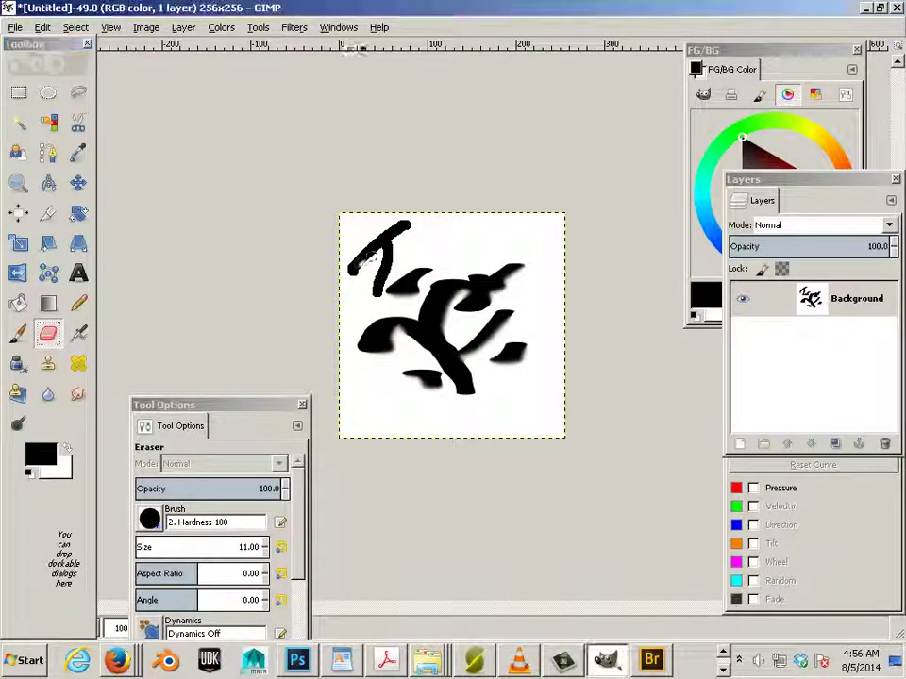
mouse_move(372, 258)
mouse_down()
mouse_move(376, 234)
mouse_move(376, 285)
mouse_move(378, 274)
mouse_up()
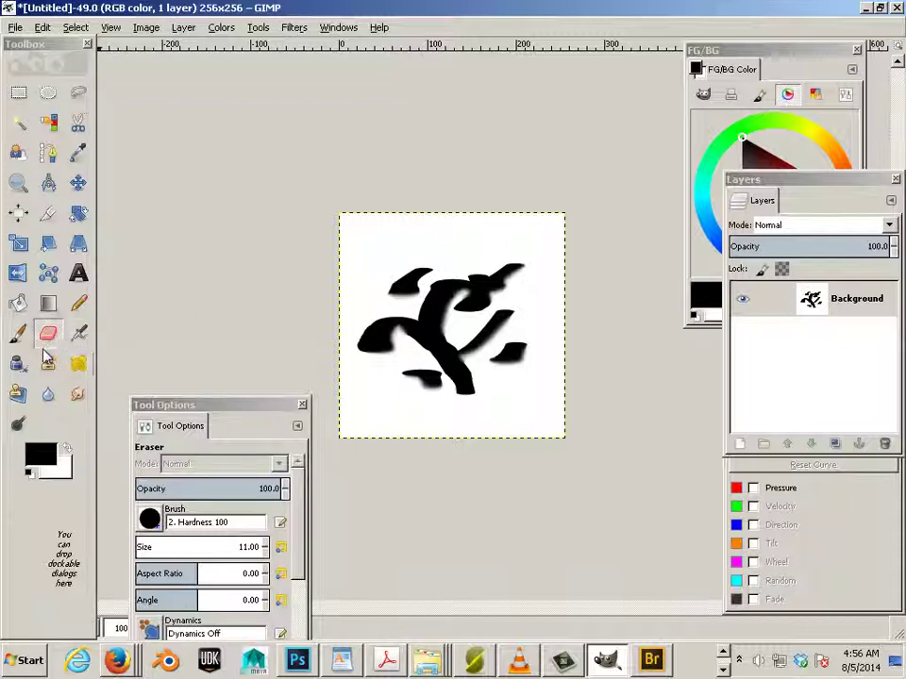
click(18, 333)
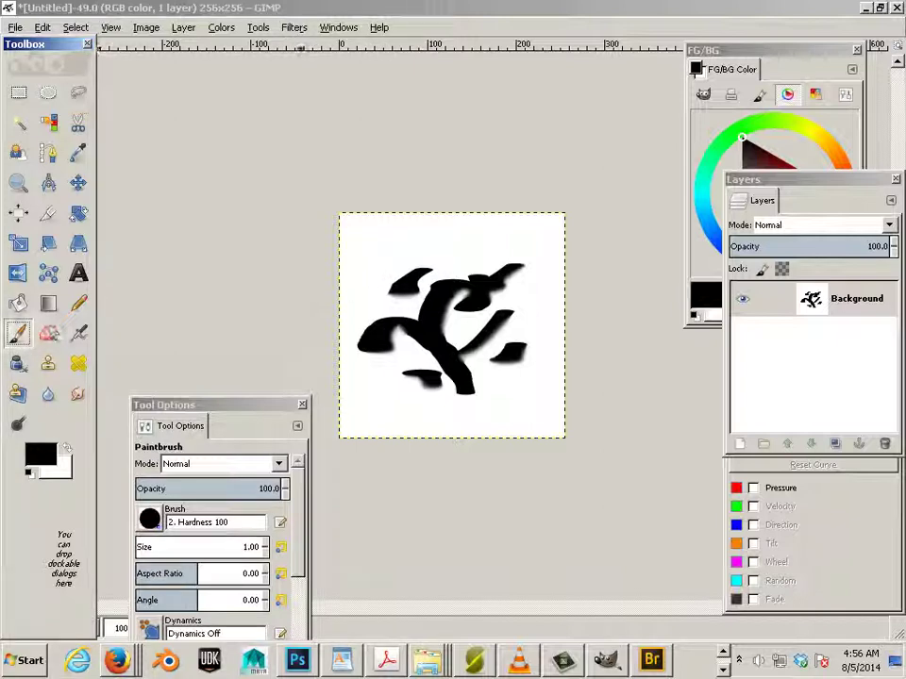
Paint a thin line across the top of the drawing and overwrite-export convert_to_vector.png.
mouse_move(364, 271)
mouse_down()
mouse_move(399, 245)
mouse_move(359, 276)
mouse_move(405, 242)
mouse_move(432, 248)
mouse_move(492, 236)
mouse_up()
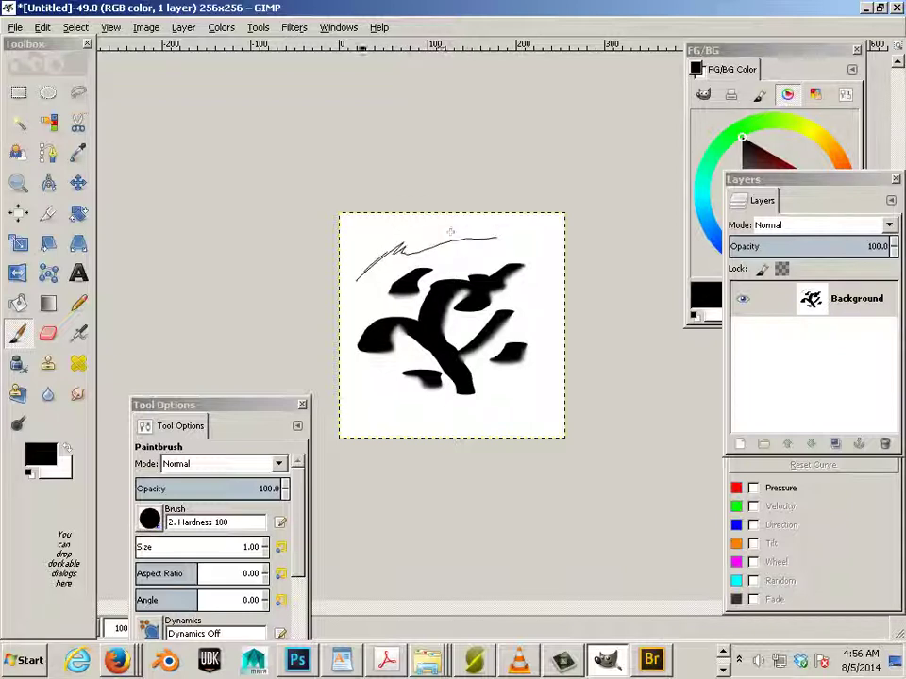
scroll(465, 263, up, 2)
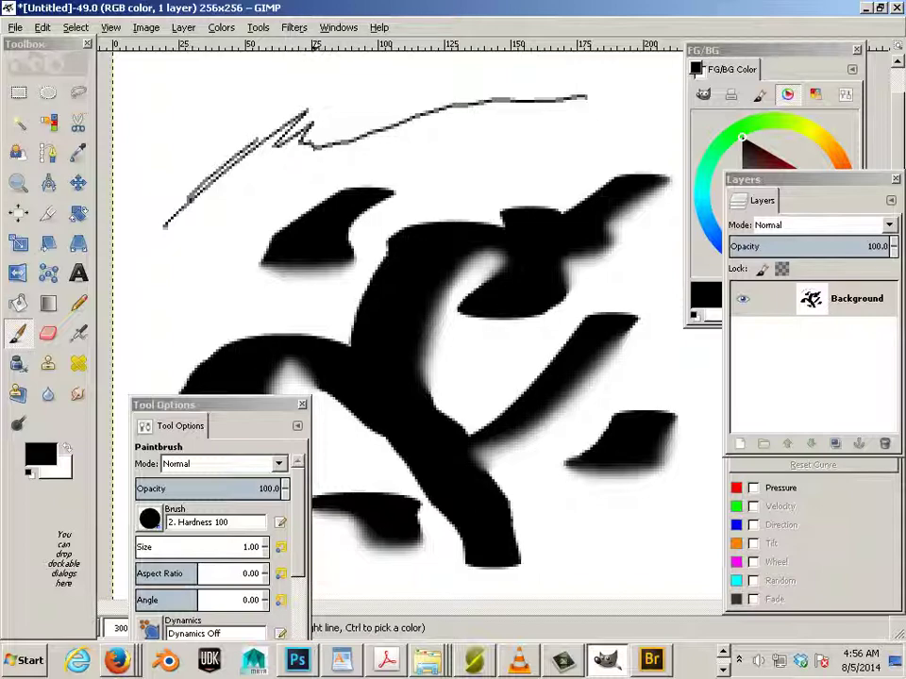
click(15, 28)
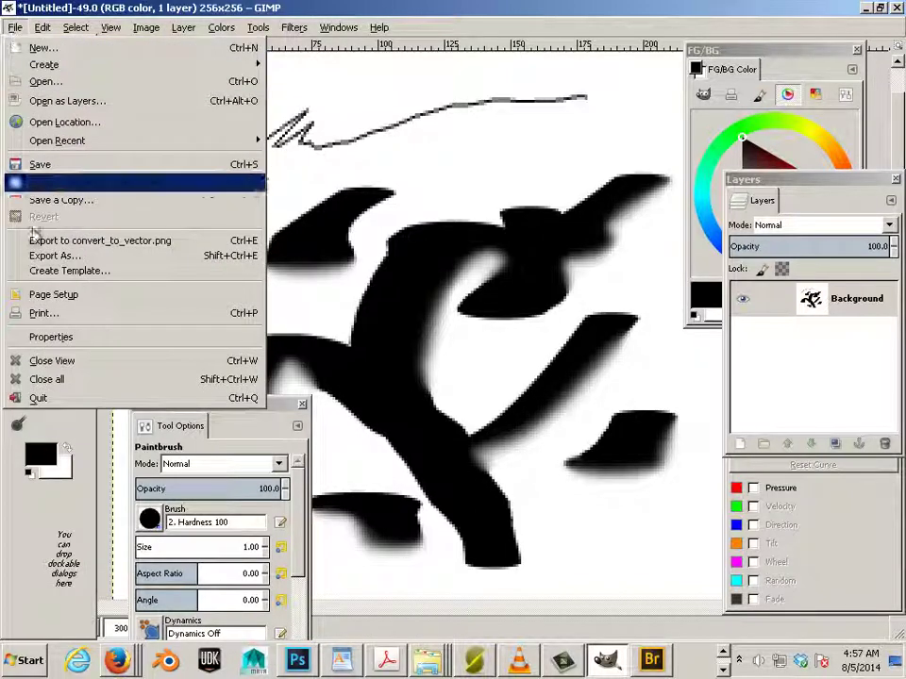
click(56, 182)
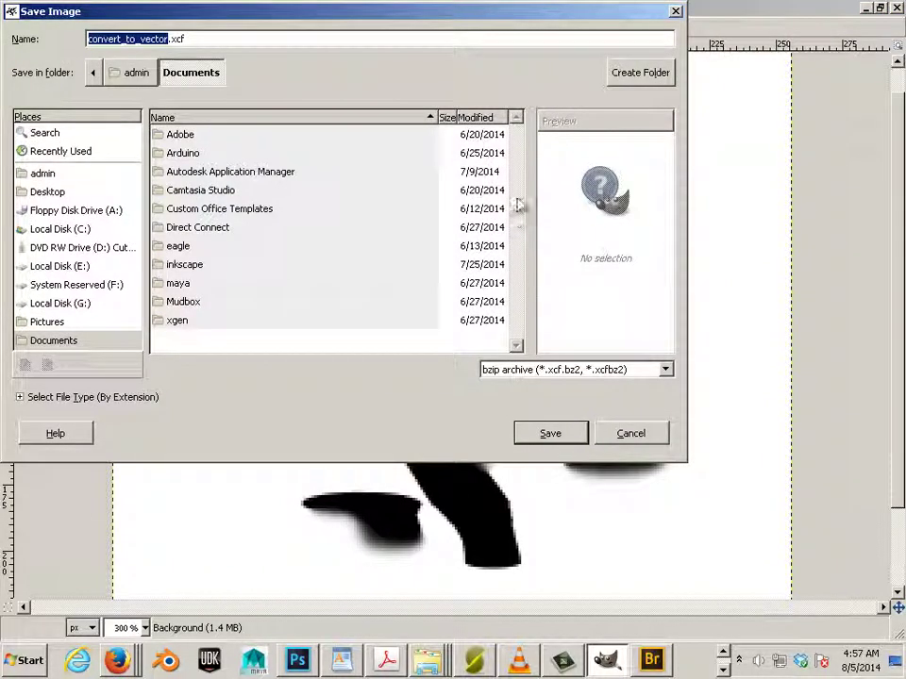
click(632, 434)
click(15, 27)
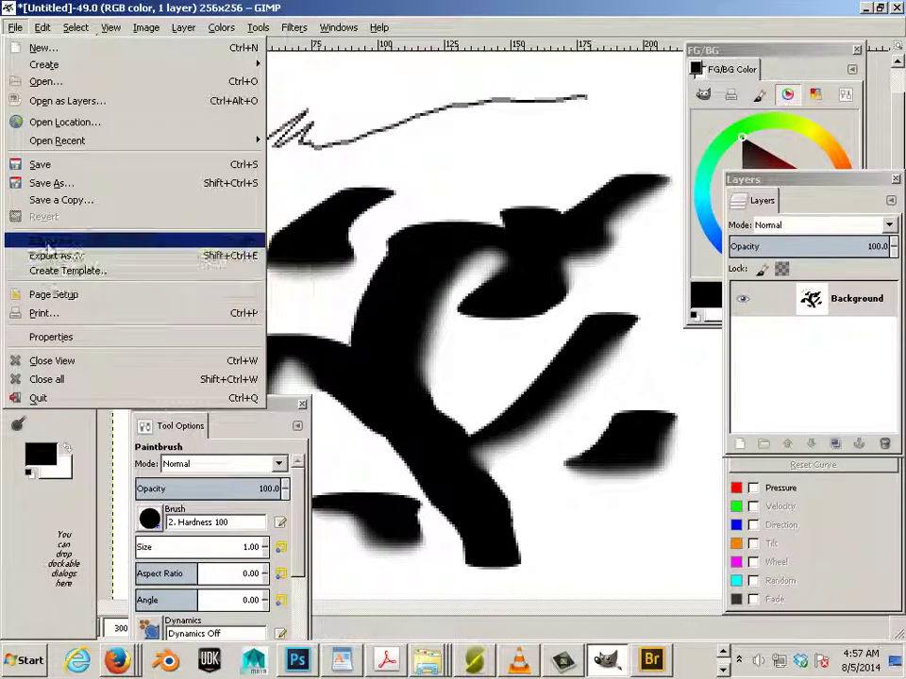
click(152, 242)
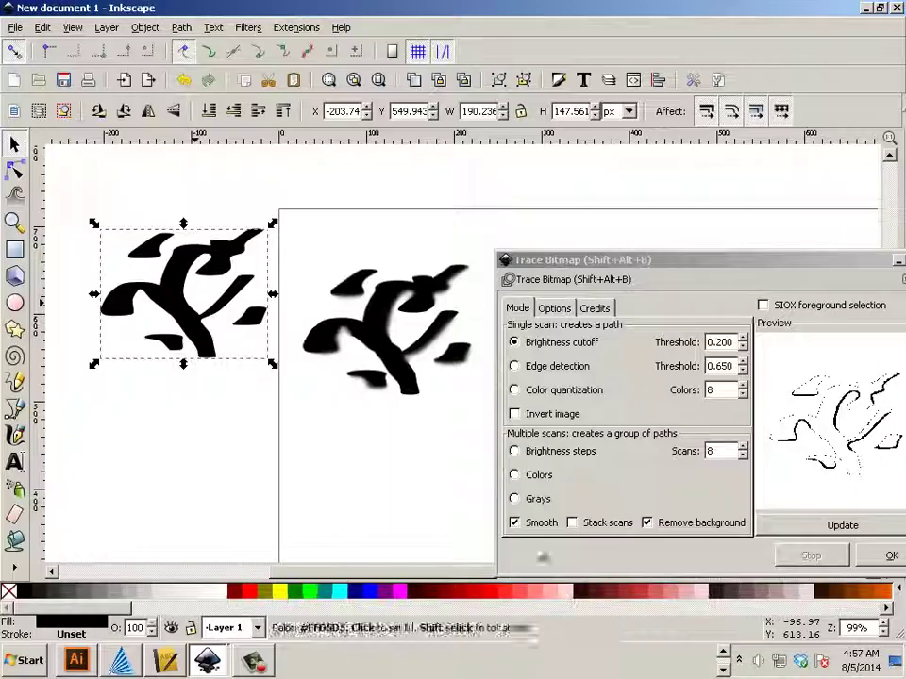
Delete the earlier traced path and the old bitmap image in Inkscape.
click(259, 299)
click(237, 313)
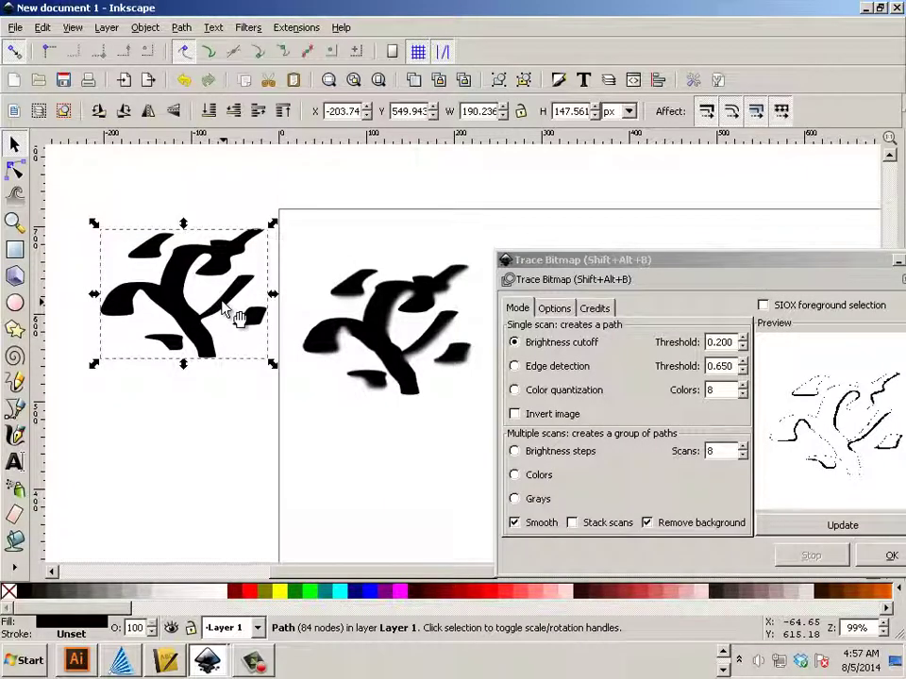
key(Delete)
click(351, 348)
key(Delete)
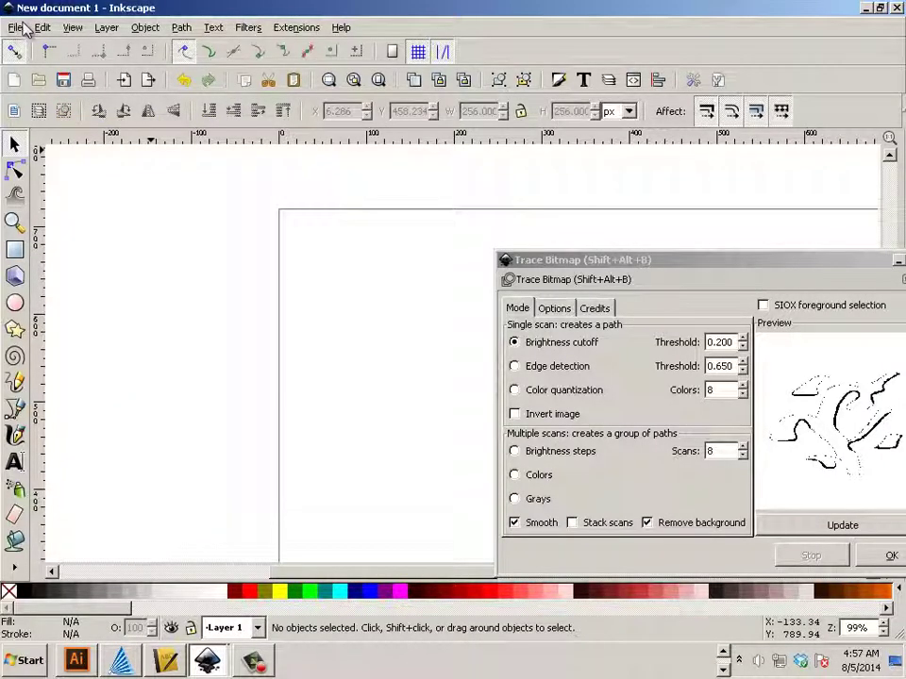
Import convert_to_vector.png as an embedded image and move it up and left.
click(17, 27)
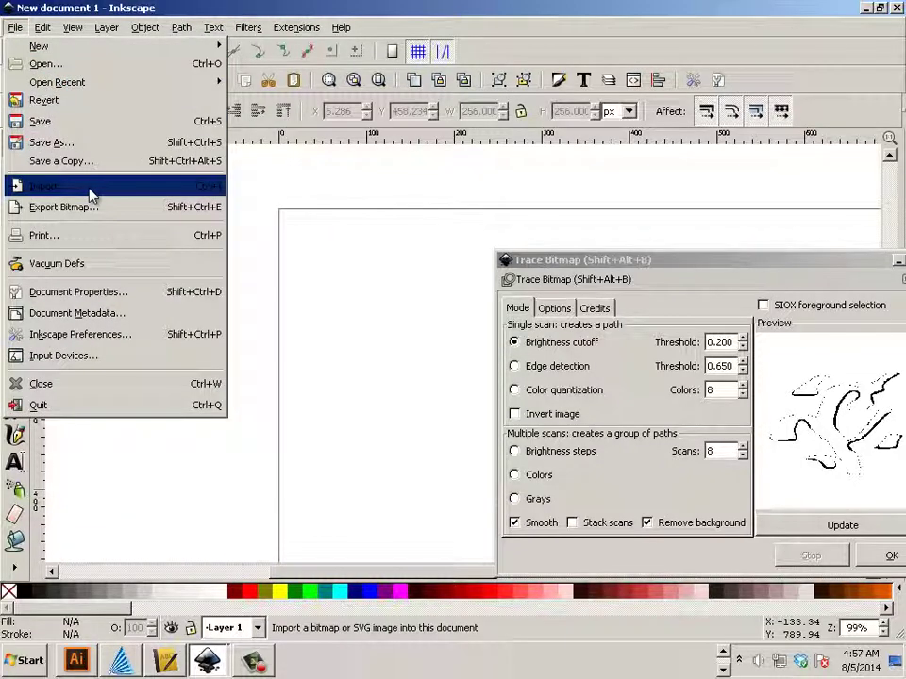
click(91, 189)
double_click(337, 163)
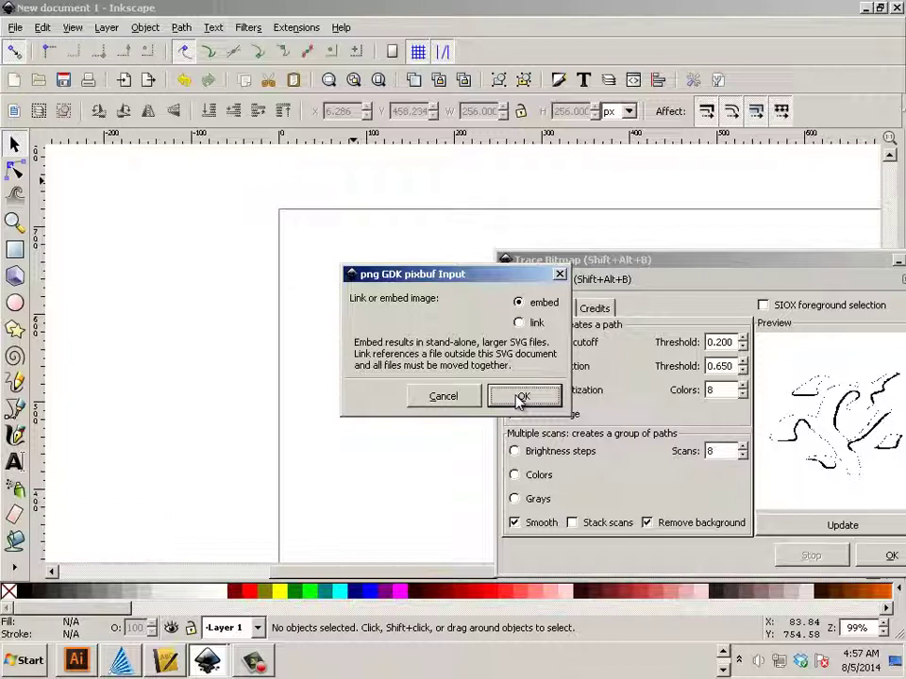
click(521, 396)
drag(484, 347, 384, 310)
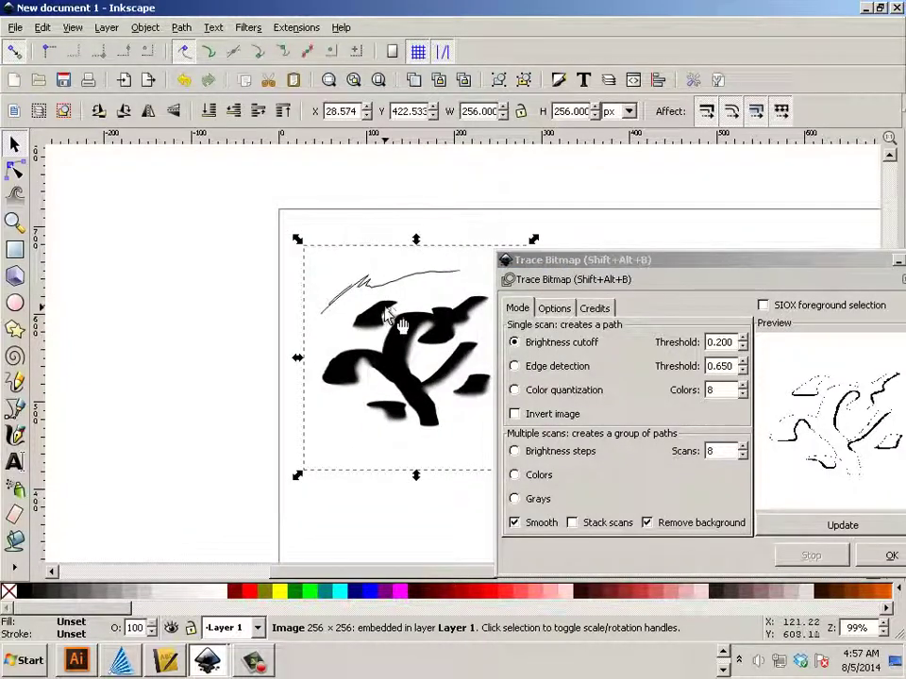
scroll(394, 313, up, 3)
ctrl+scroll(396, 316, down, 1)
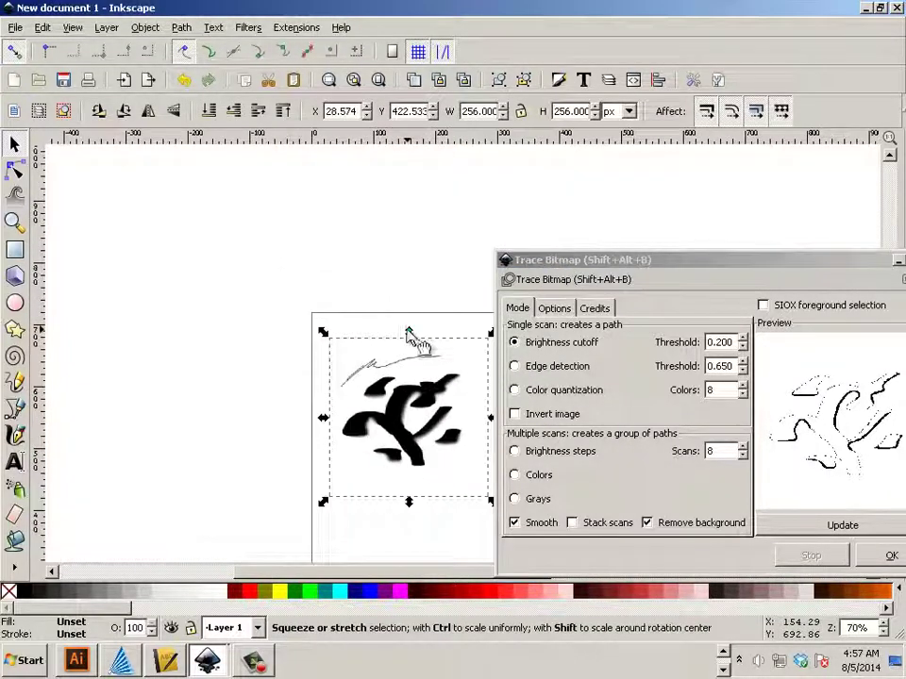
ctrl+scroll(414, 344, up, 3)
ctrl+scroll(405, 363, down, 1)
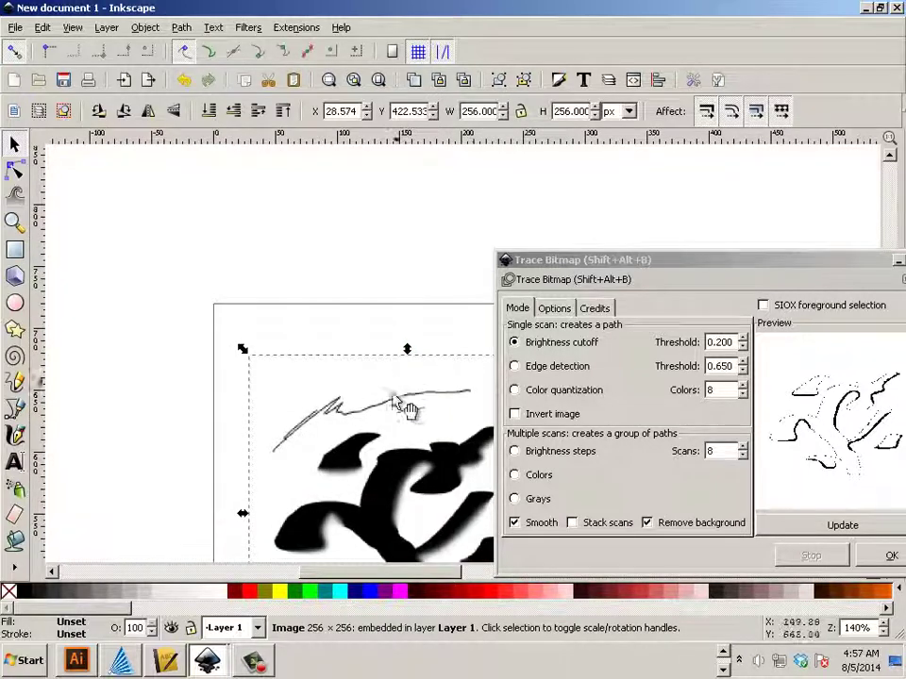
ctrl+scroll(388, 426, up, 1)
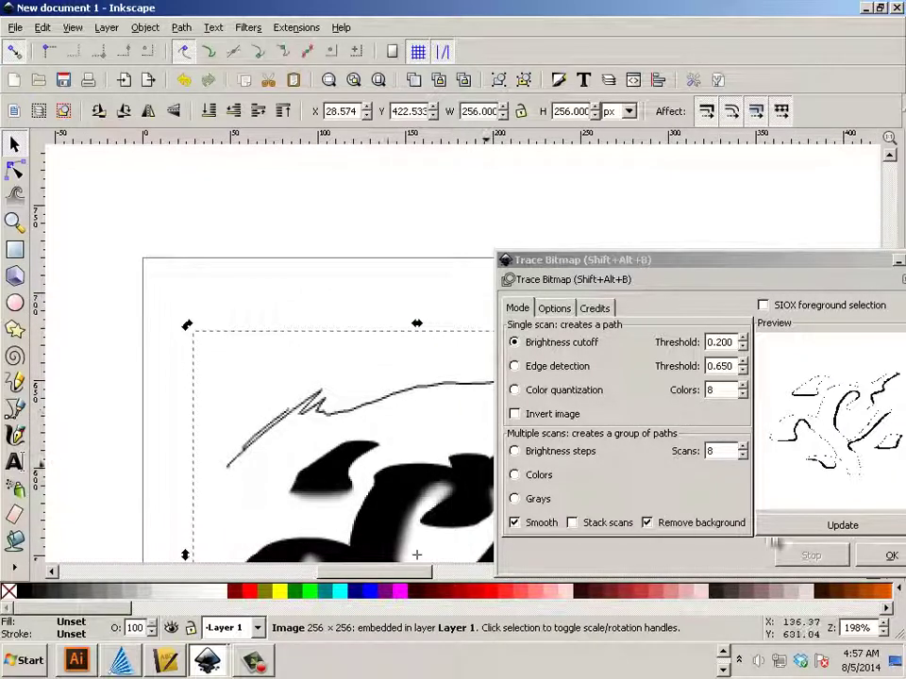
Trace the new image at threshold 0.200, inspect the 164-node result, and delete it.
click(827, 526)
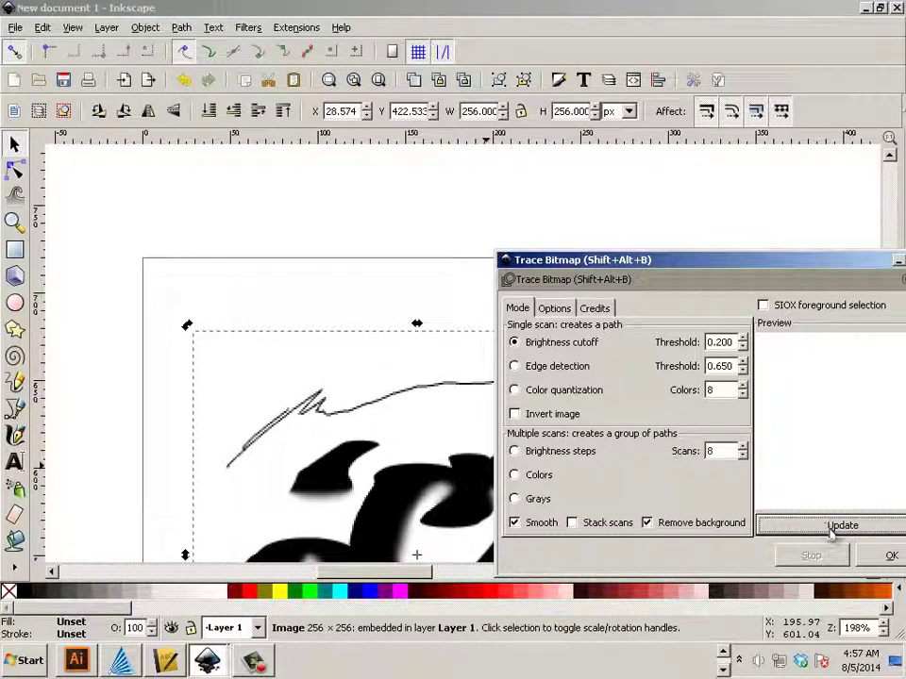
click(877, 555)
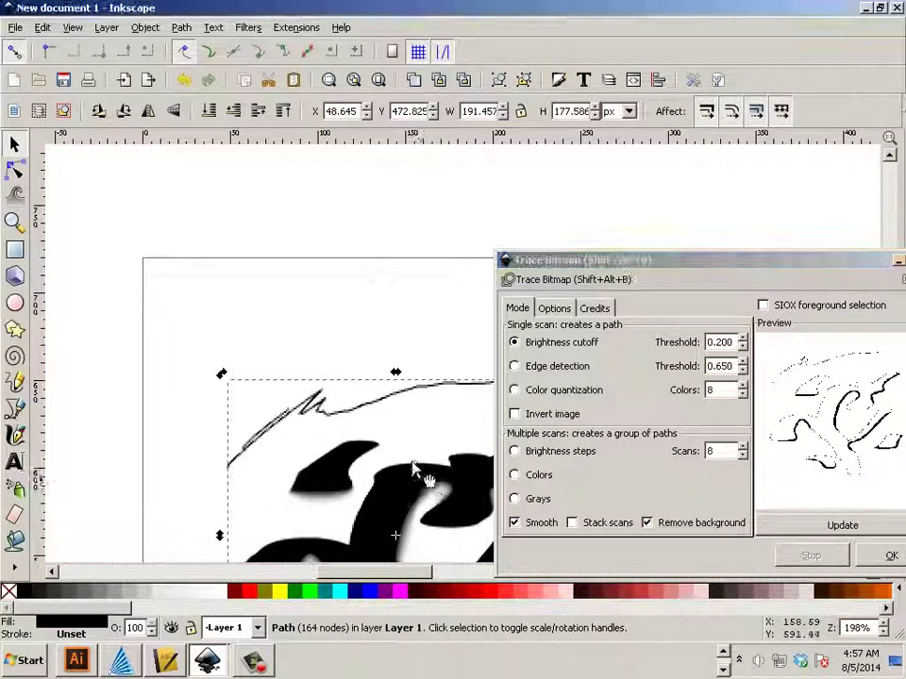
drag(415, 469, 322, 333)
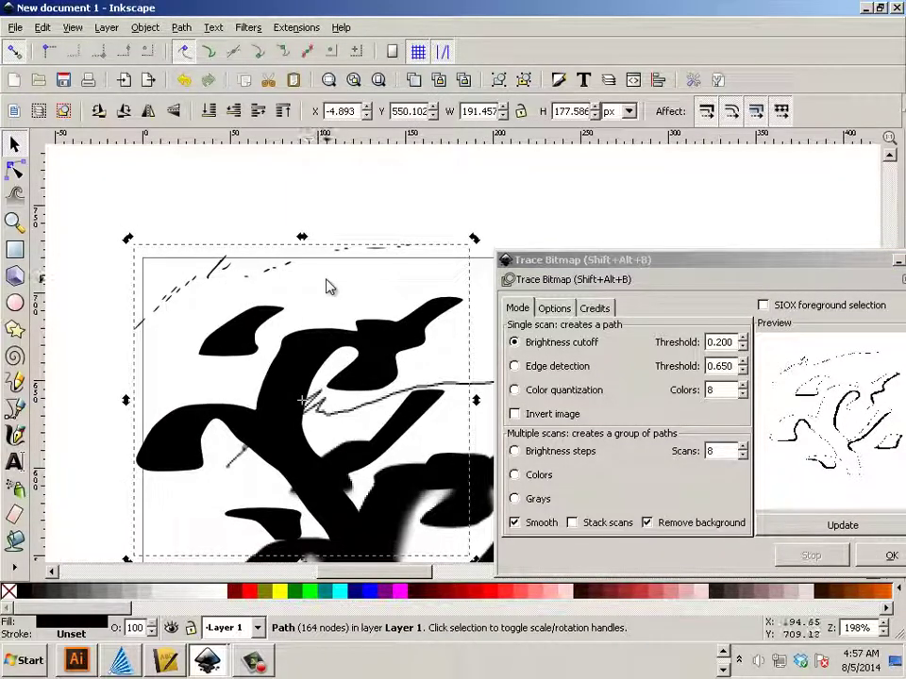
key(Delete)
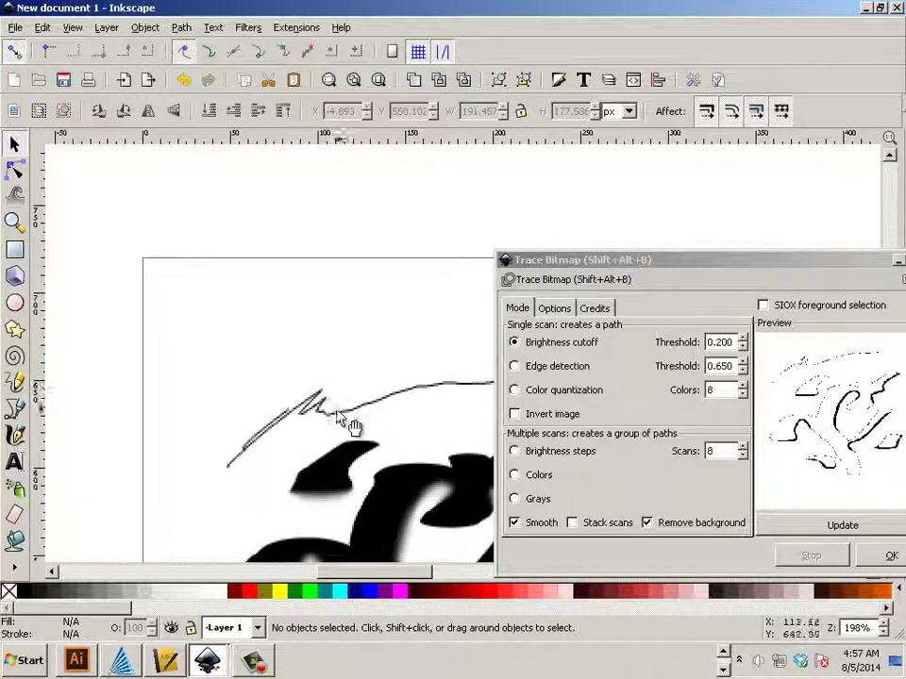
Reselect the bitmap and highlight the brightness threshold value for editing.
click(348, 425)
scroll(348, 425, up, 1)
drag(732, 346, 710, 344)
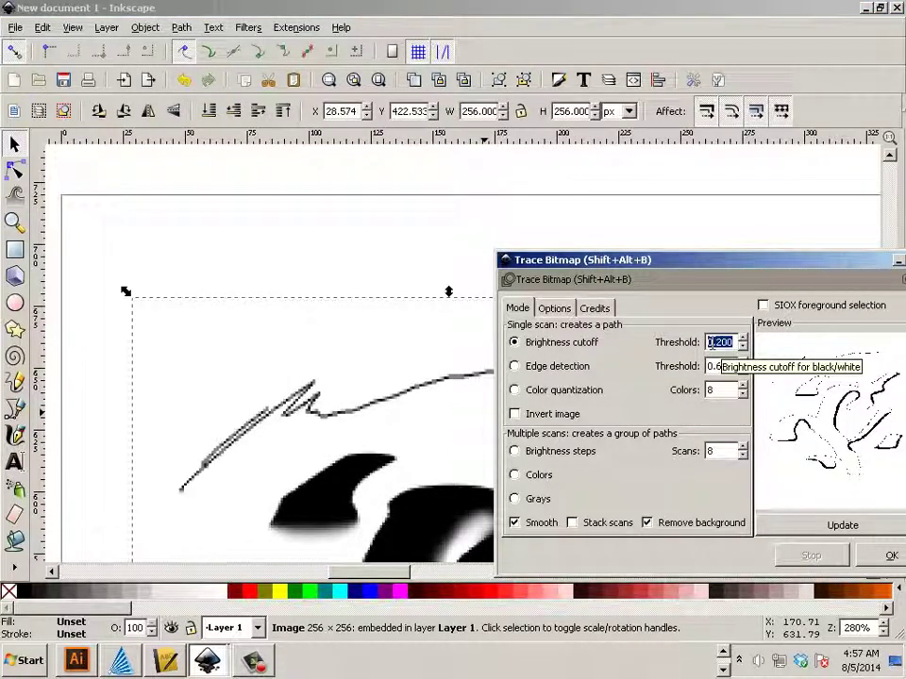
Retrace at threshold 0.500, drag the bitmap out from under the path, and move the dialog left.
text(.5)
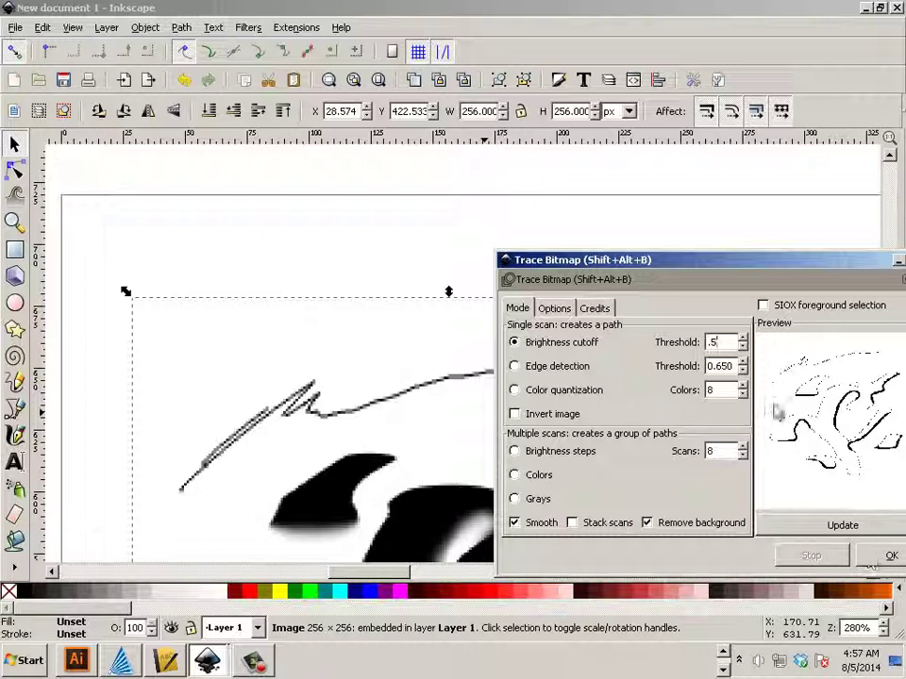
click(887, 556)
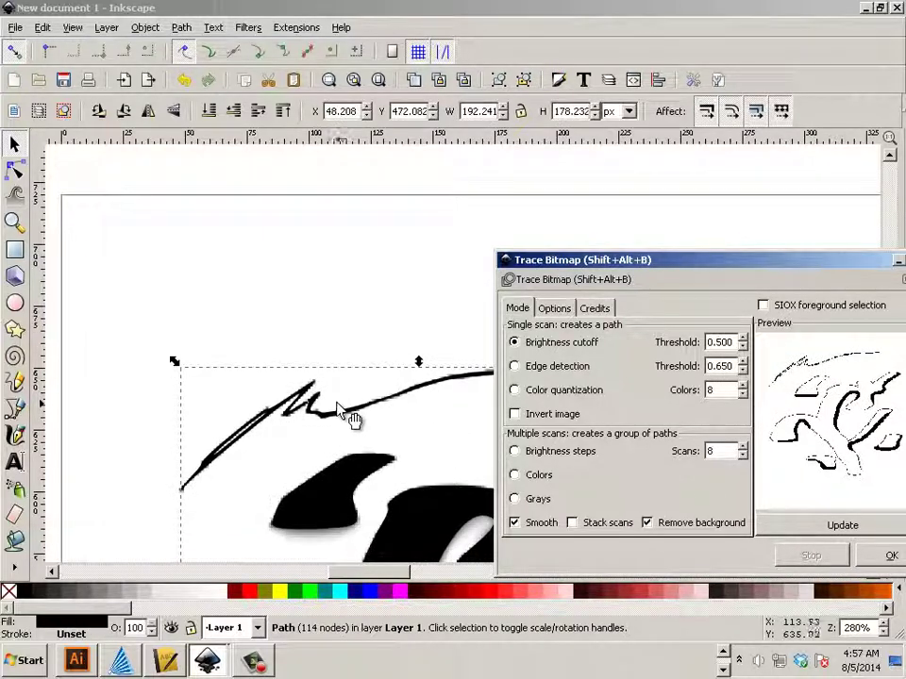
mouse_move(349, 419)
mouse_down()
mouse_move(299, 250)
mouse_move(398, 398)
mouse_move(528, 436)
mouse_move(349, 449)
mouse_up()
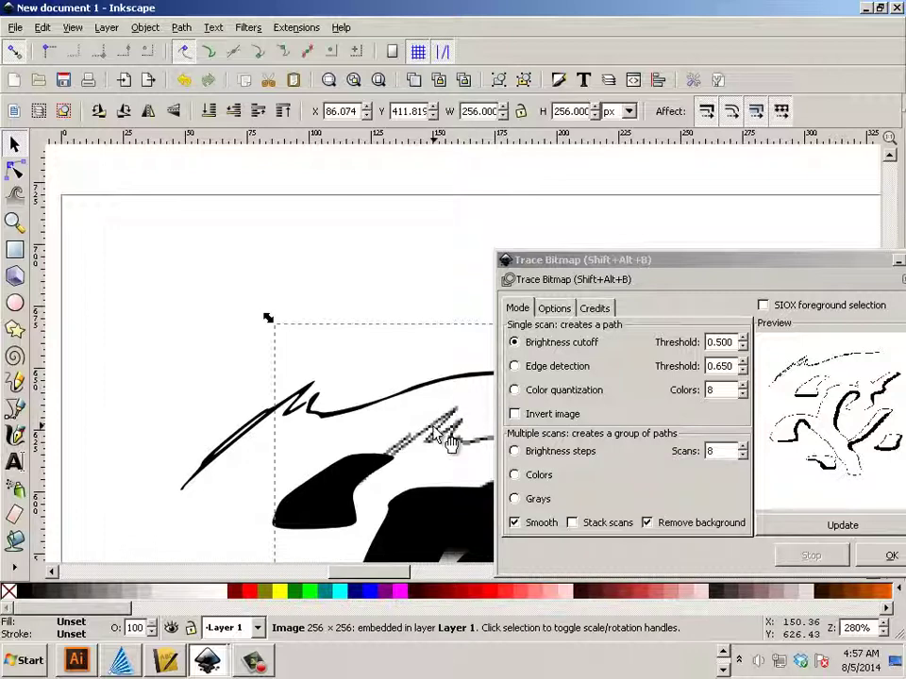
scroll(394, 437, down, 6)
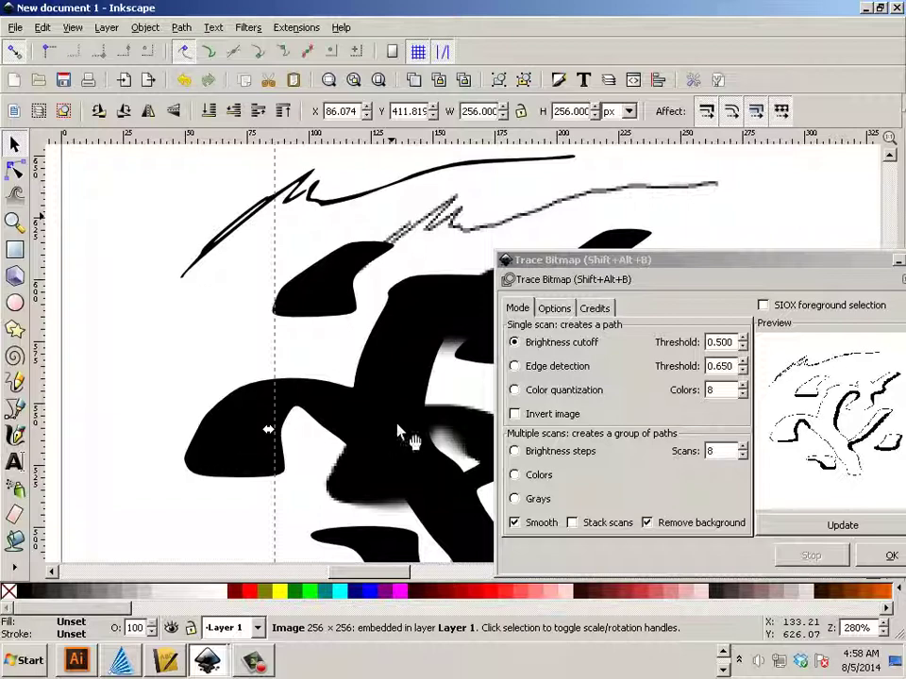
drag(708, 260, 365, 186)
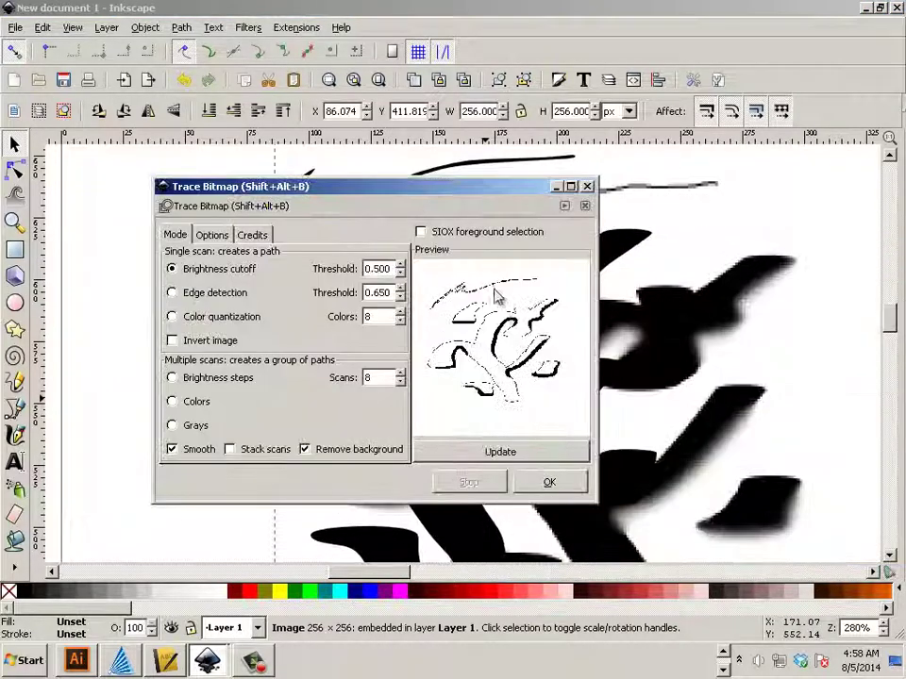